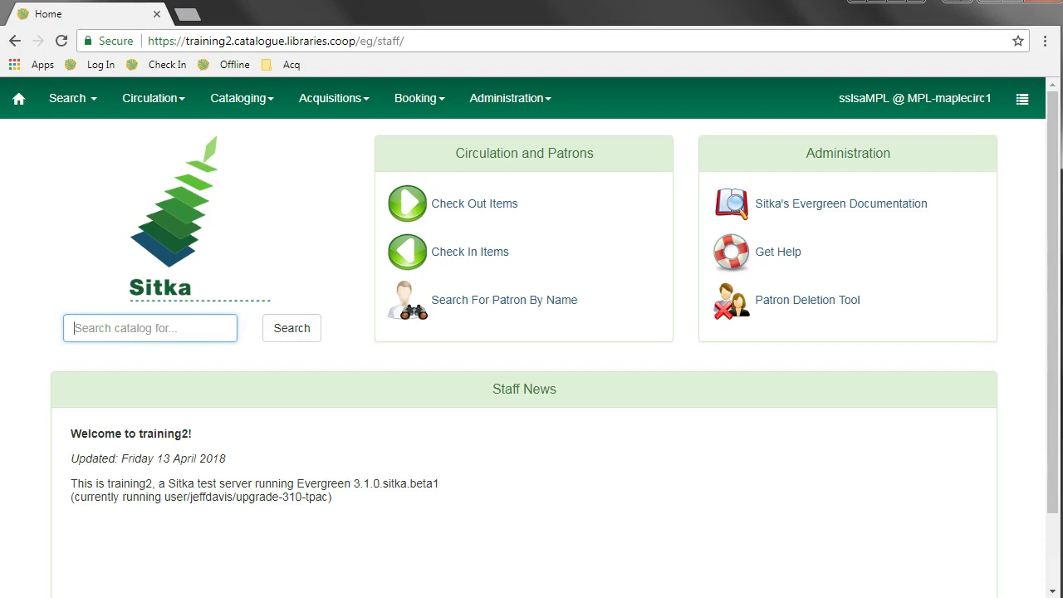
# Open the Circulation menu in the staff home page's top navigation bar
pyautogui.click(168, 98)
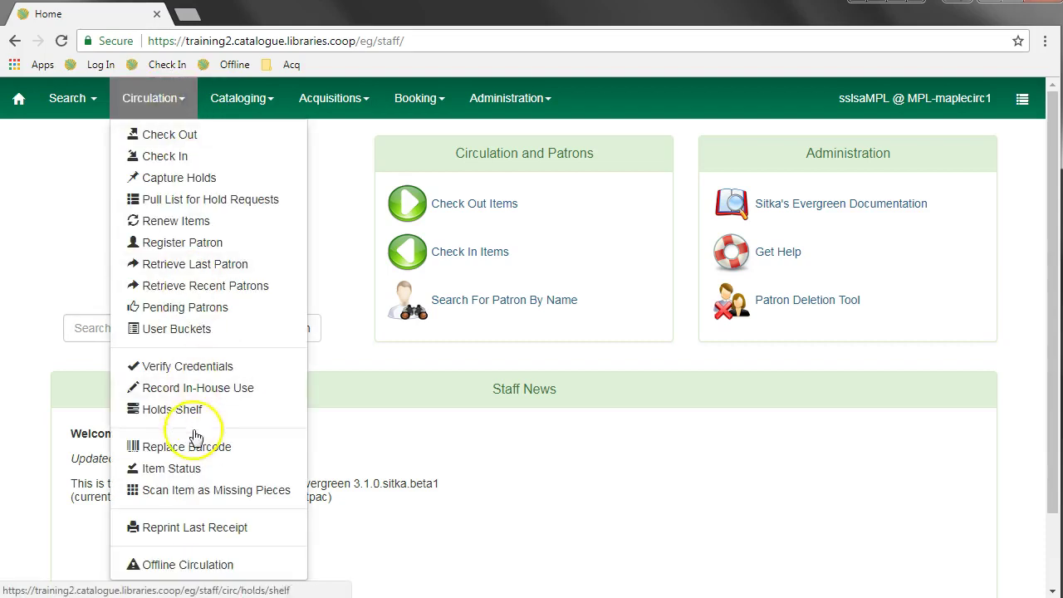
# Load the barcodes from mpl.csv into the Circulation > Item Status list
pyautogui.click(170, 468)
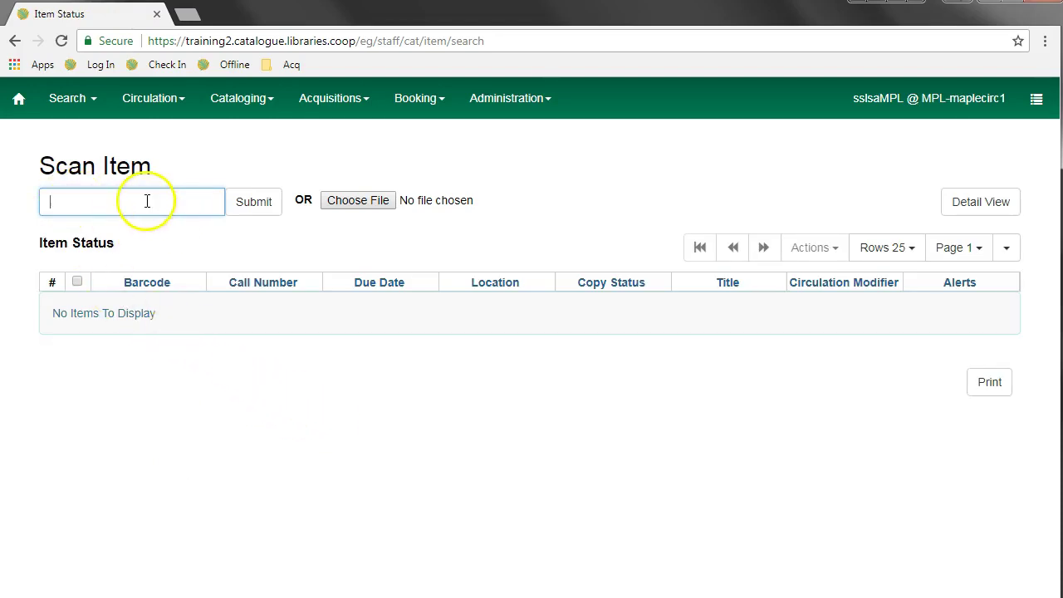
pyautogui.click(359, 202)
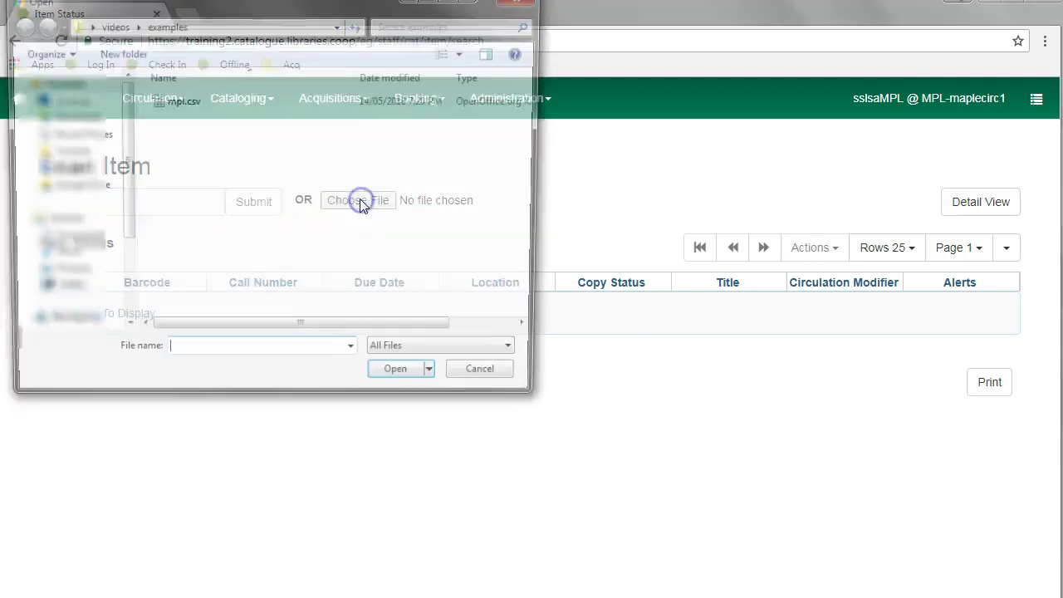
pyautogui.click(186, 110)
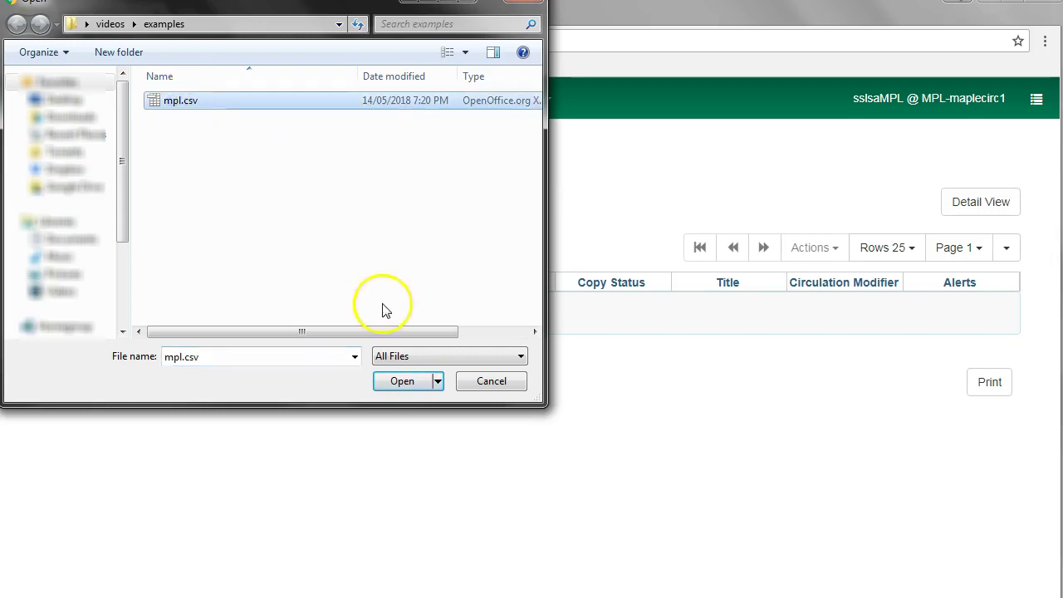
pyautogui.click(407, 381)
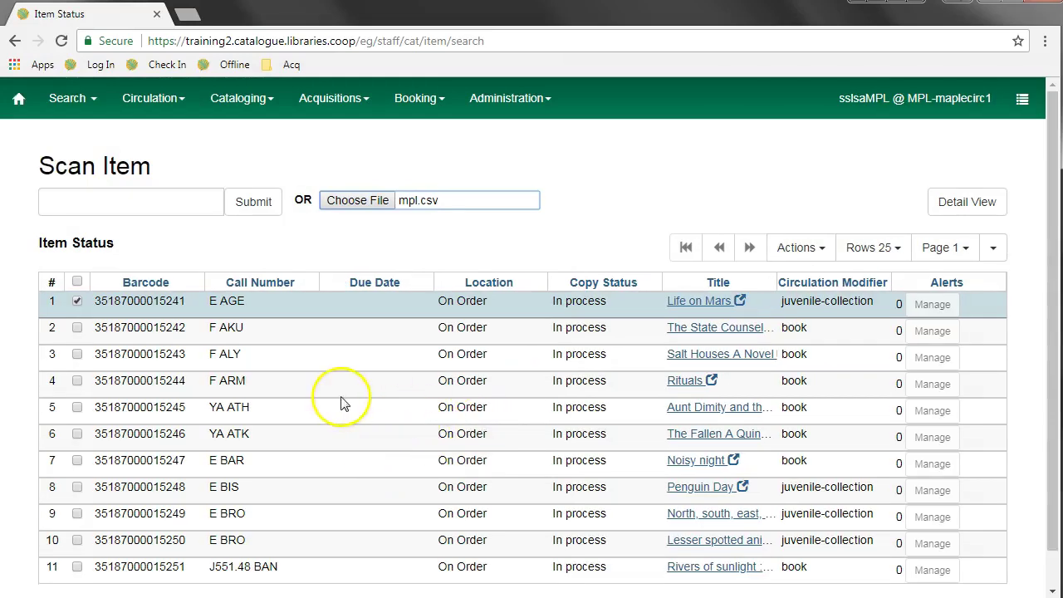
# Select all 11 loaded items and open them via Actions > Edit > Items
pyautogui.scroll(-1, 344, 404)
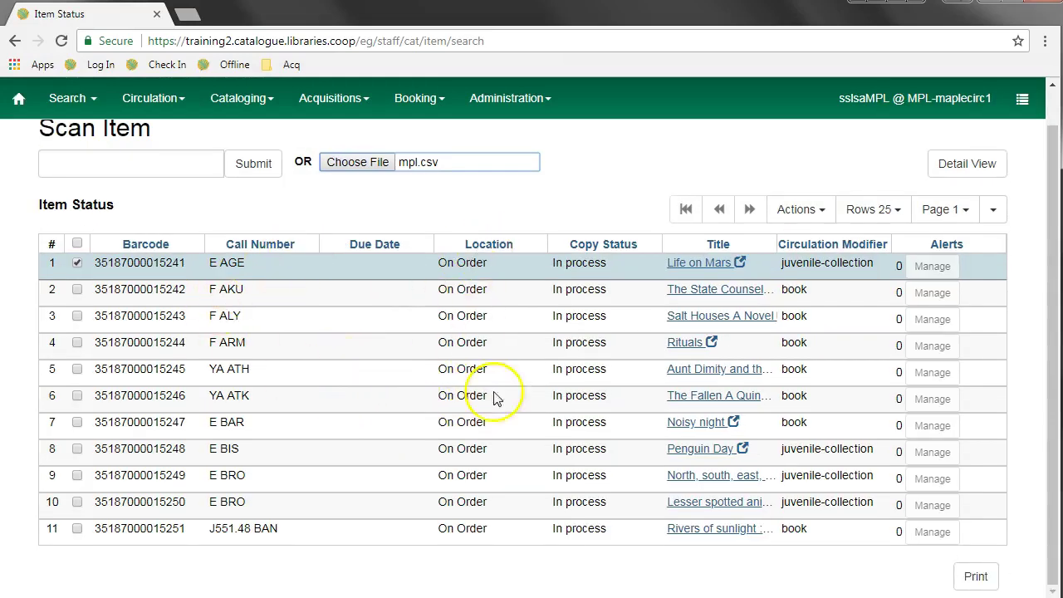
pyautogui.click(76, 244)
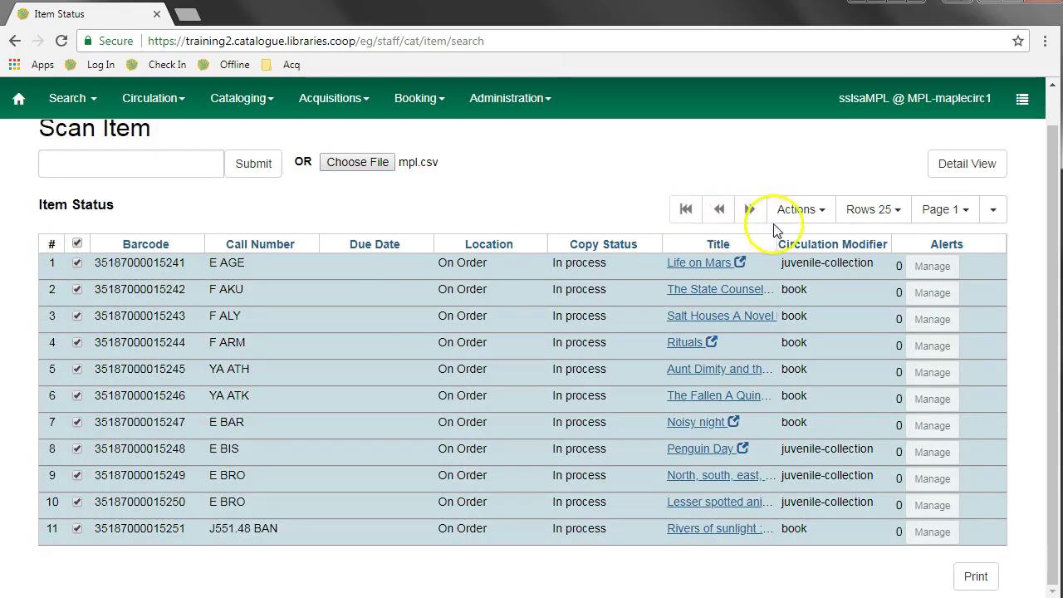
pyautogui.click(796, 212)
pyautogui.scroll(-1, 766, 291)
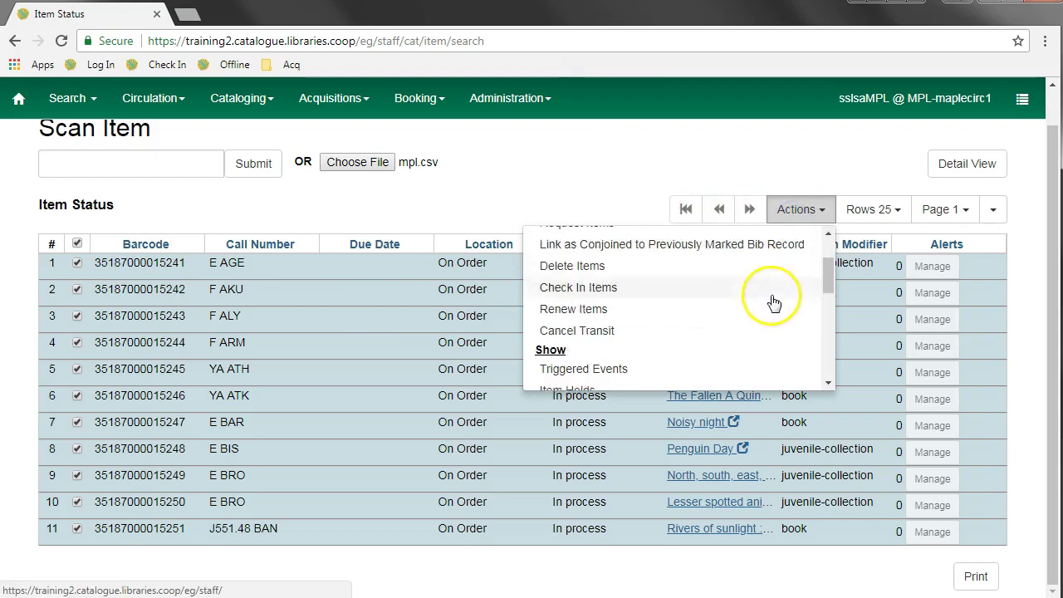
pyautogui.scroll(-1, 771, 302)
pyautogui.scroll(-1, 770, 303)
pyautogui.scroll(-1, 771, 305)
pyautogui.scroll(-2, 771, 309)
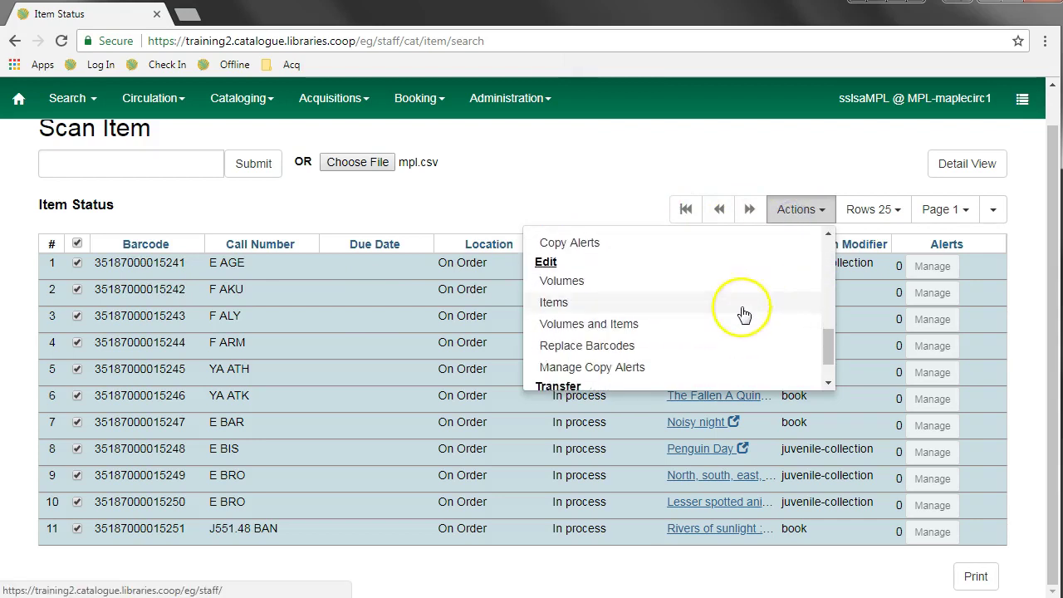
pyautogui.click(646, 304)
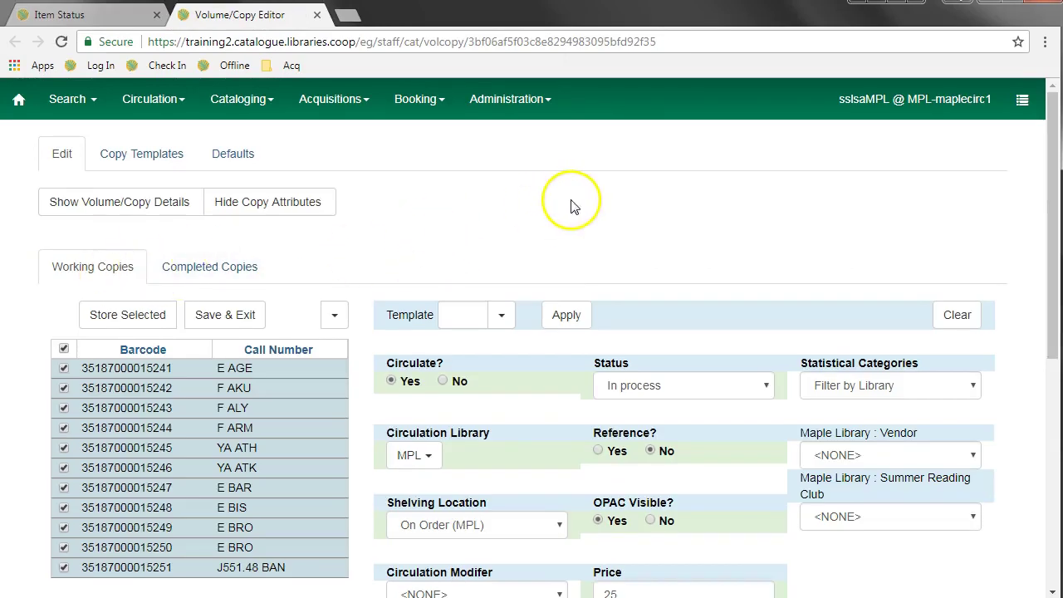
pyautogui.scroll(-1, 564, 206)
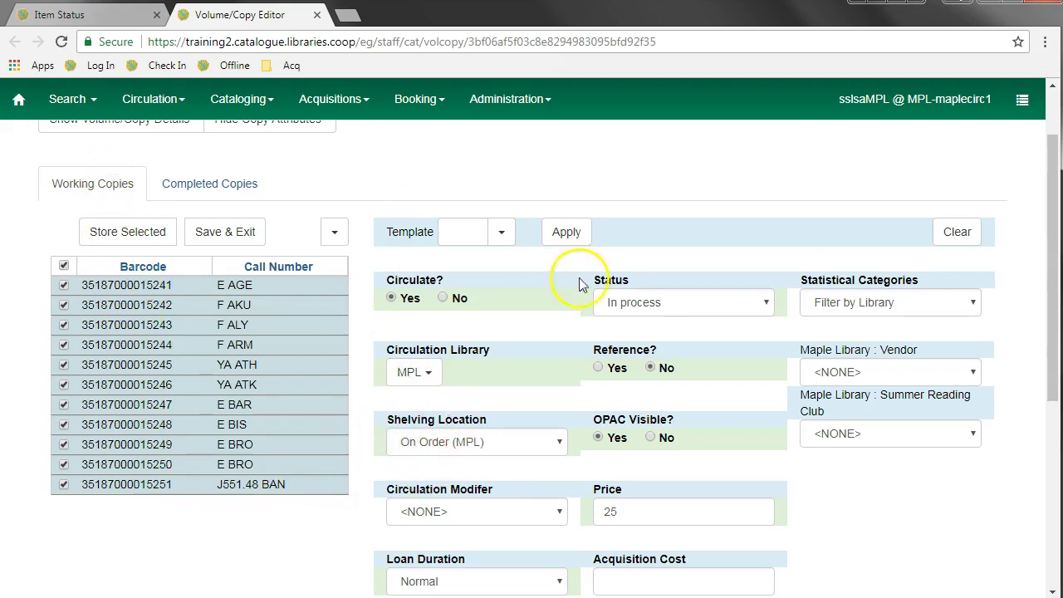
pyautogui.press('Tab')
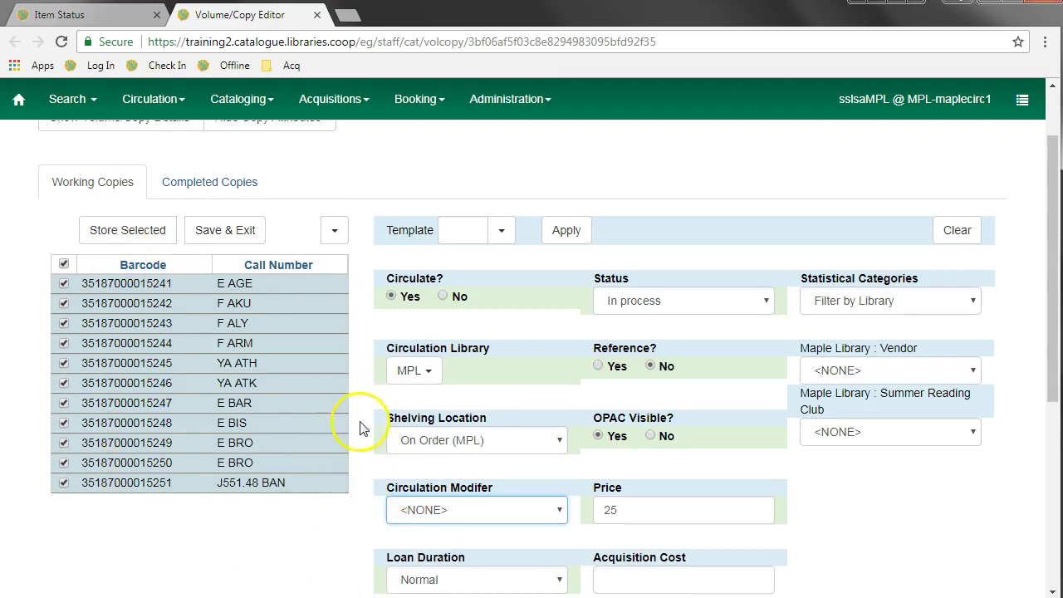
pyautogui.scroll(-1, 278, 465)
pyautogui.scroll(1, 276, 475)
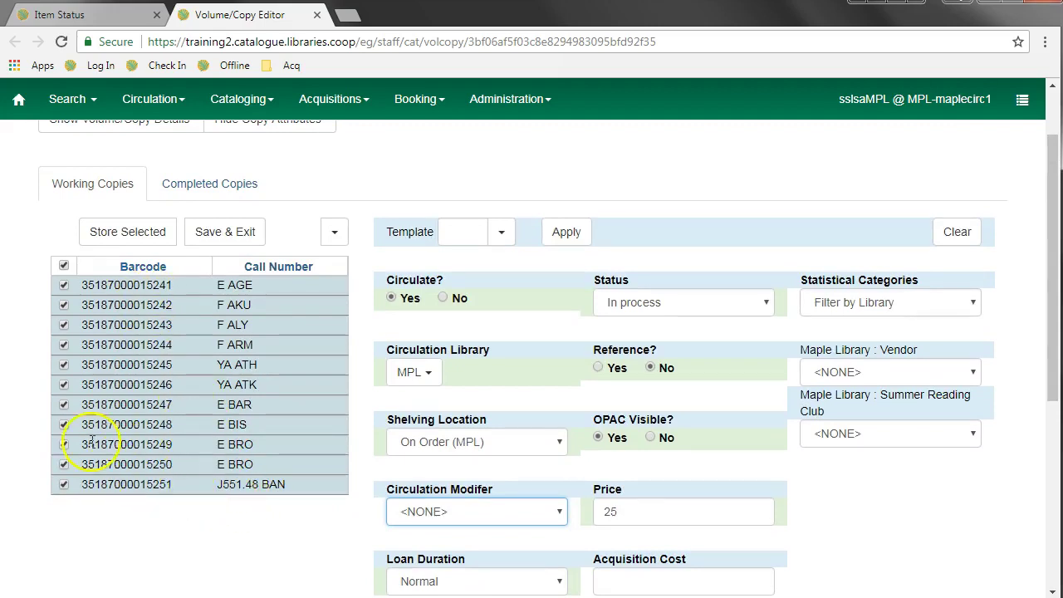
pyautogui.click(63, 267)
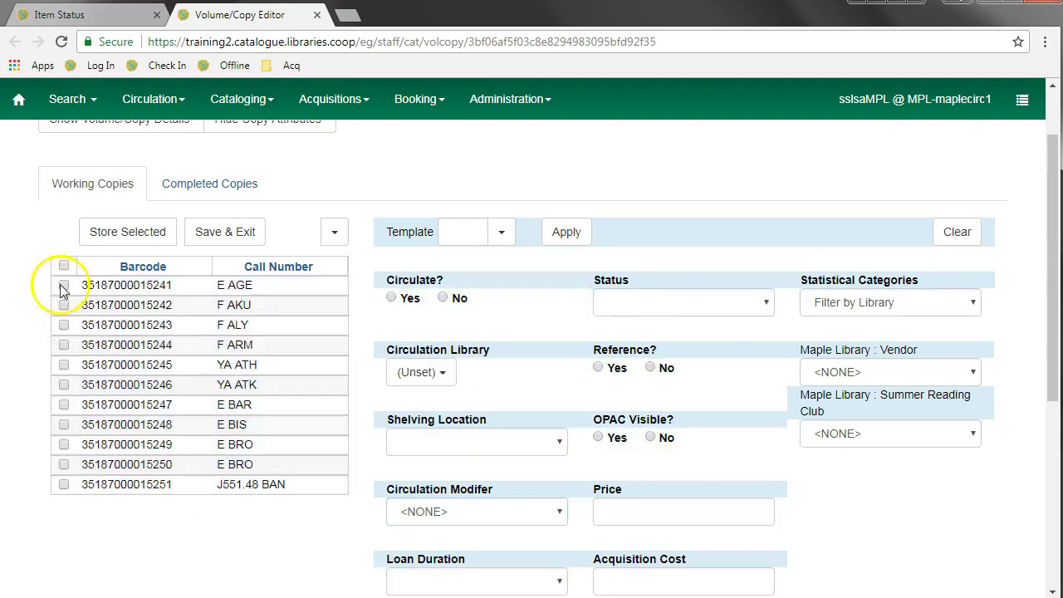
pyautogui.click(64, 286)
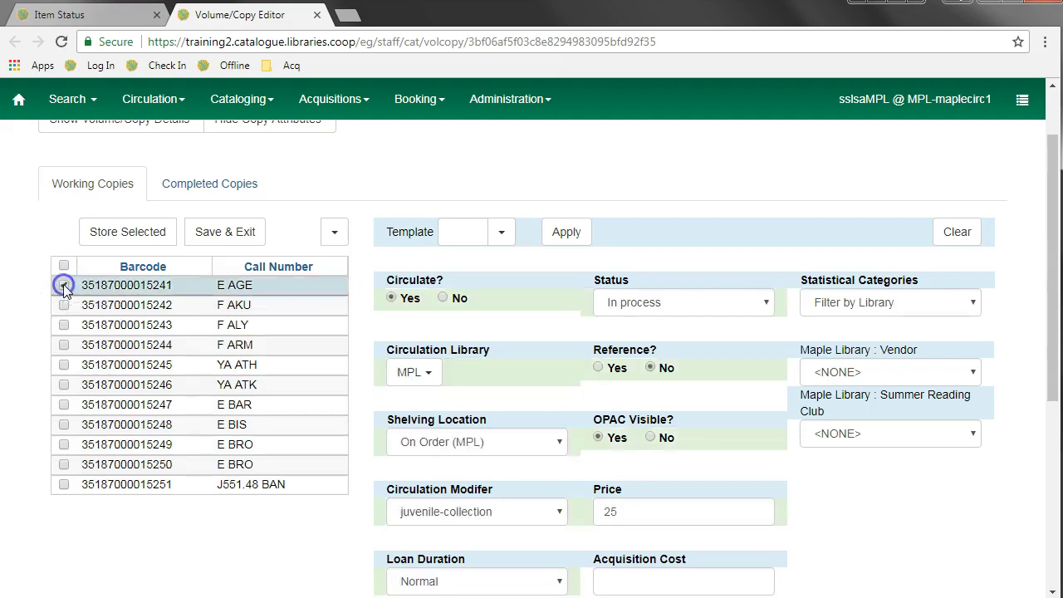
pyautogui.click(64, 407)
pyautogui.click(67, 425)
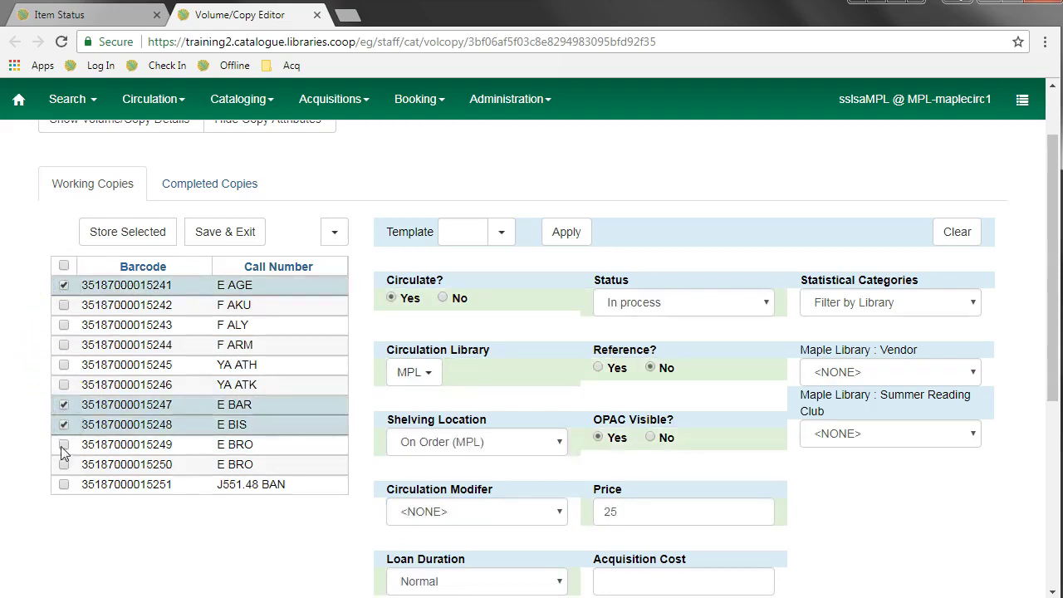
pyautogui.click(64, 444)
pyautogui.click(64, 464)
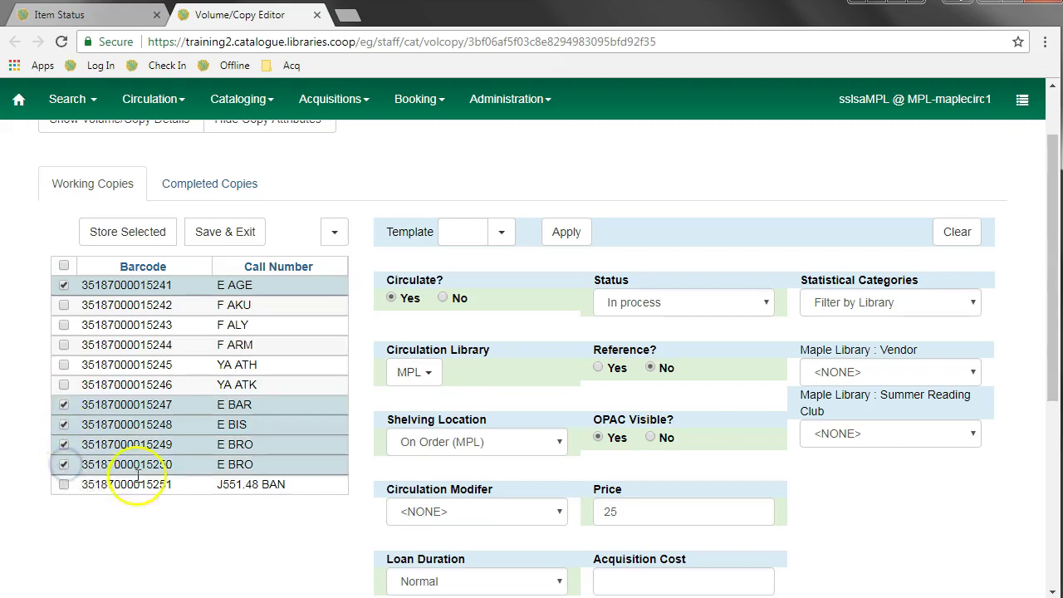
# Set the selected copies' shelving location to Juvenile Fiction (MPL)
pyautogui.click(457, 446)
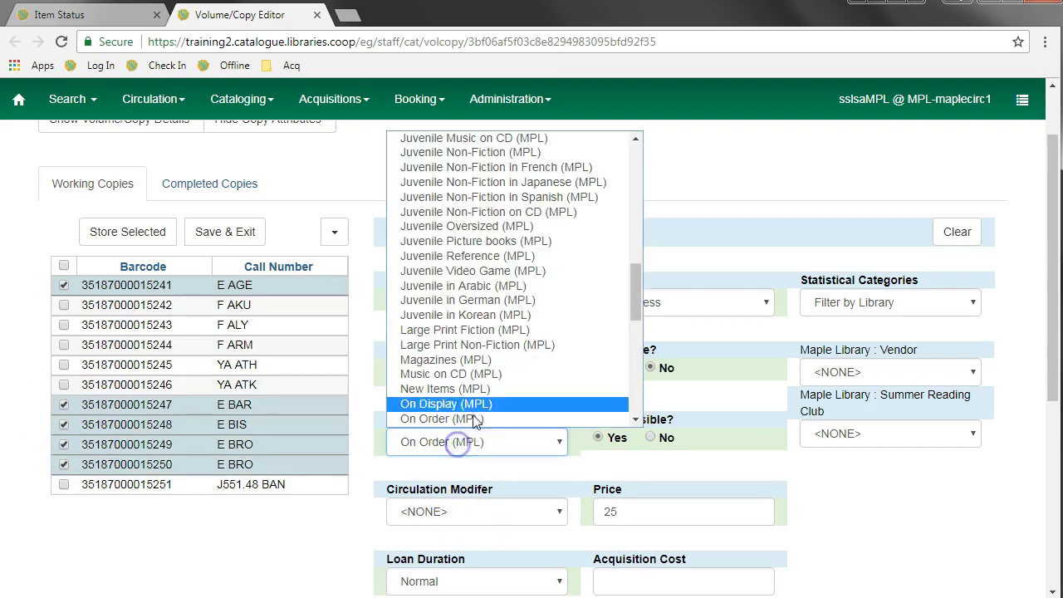
pyautogui.scroll(3, 510, 299)
pyautogui.scroll(2, 533, 280)
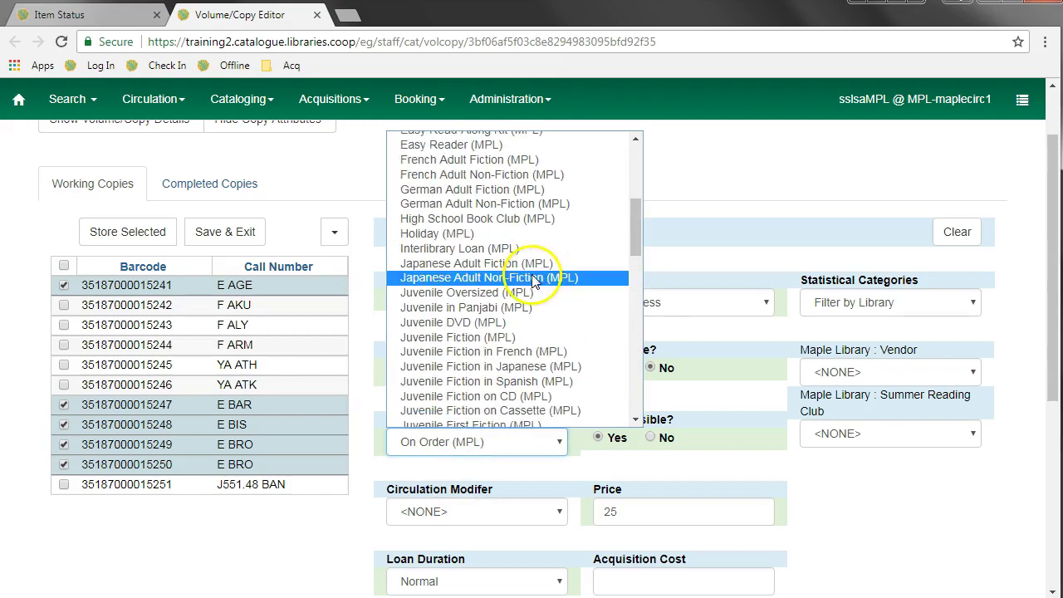
pyautogui.click(468, 337)
# Set the selected copies' circulation modifier to juvenile-collection
pyautogui.click(467, 513)
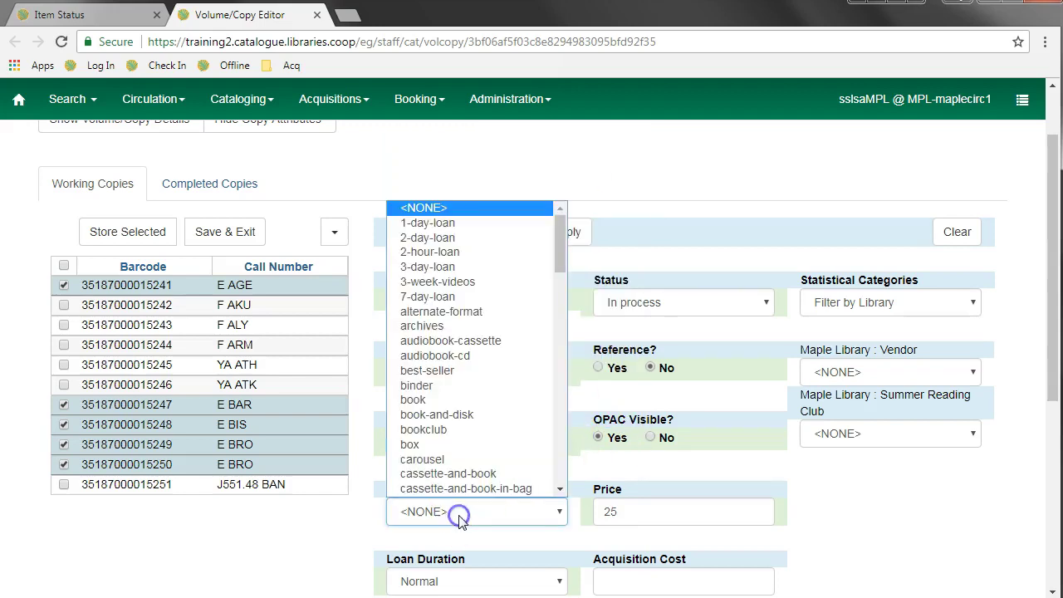
pyautogui.scroll(-4, 486, 401)
pyautogui.scroll(-2, 486, 399)
pyautogui.scroll(-1, 465, 391)
pyautogui.scroll(-3, 474, 382)
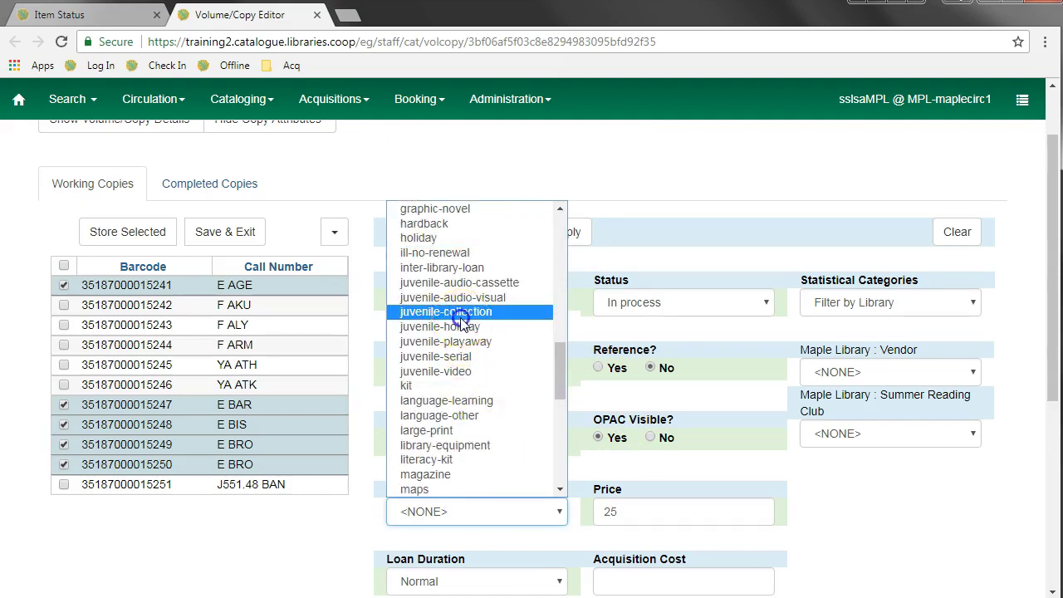
pyautogui.click(461, 318)
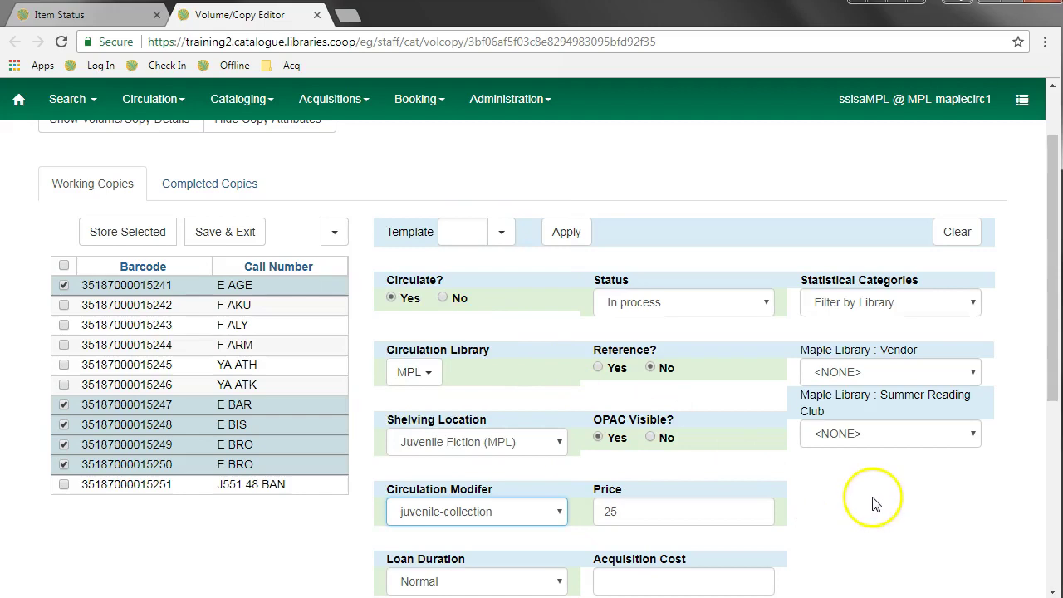
pyautogui.scroll(-2, 864, 498)
pyautogui.scroll(-1, 843, 506)
pyautogui.scroll(-1, 811, 508)
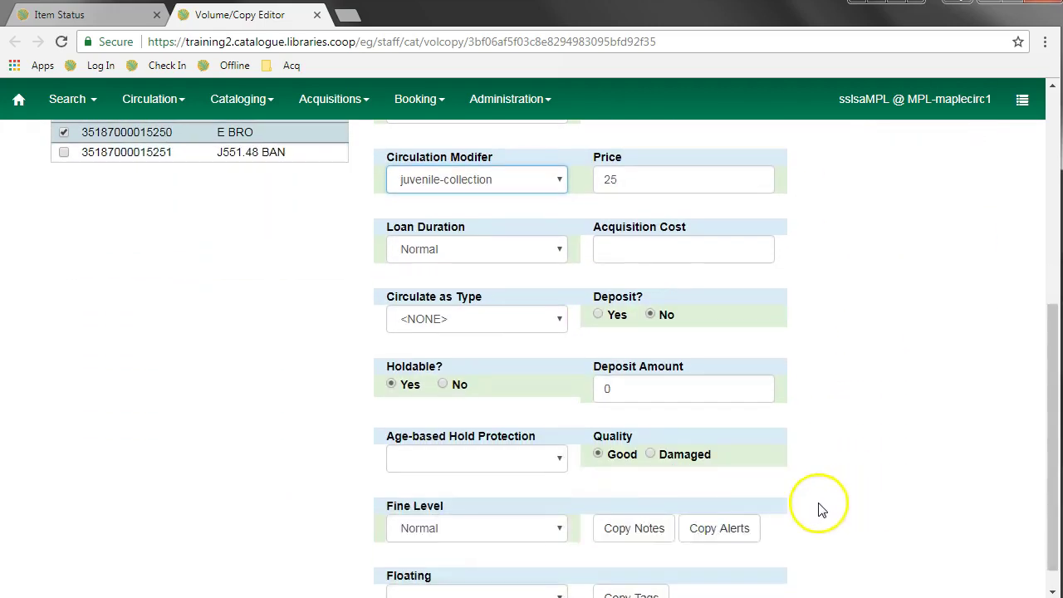
pyautogui.scroll(-1, 838, 508)
pyautogui.scroll(1, 848, 510)
pyautogui.scroll(2, 846, 508)
pyautogui.scroll(2, 843, 510)
pyautogui.scroll(-2, 830, 498)
pyautogui.scroll(2, 360, 385)
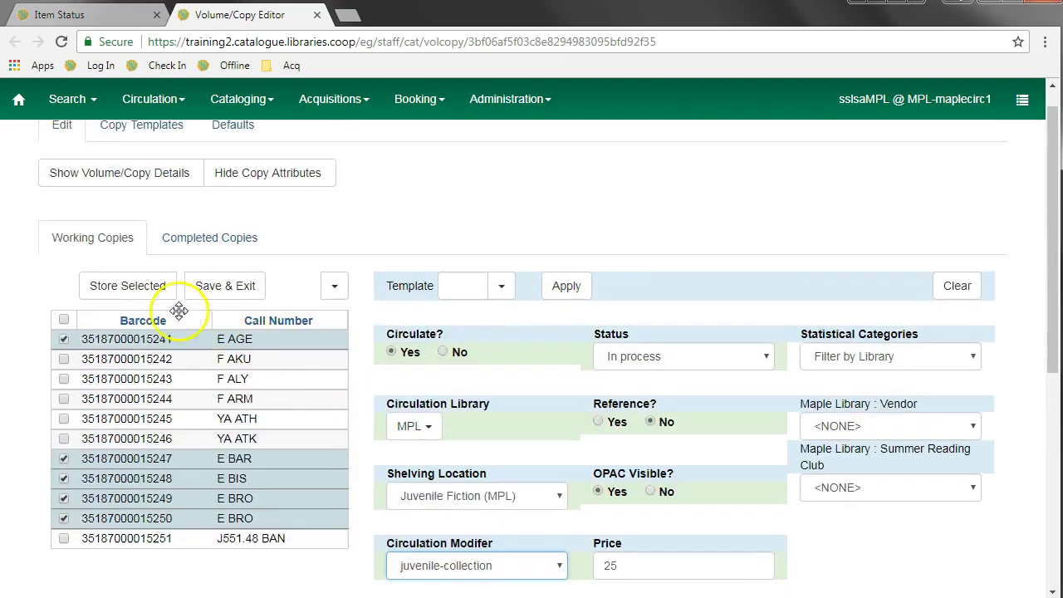
# Store the five E copies, then select the F AKU, F ALY and F ARM copies
pyautogui.click(142, 293)
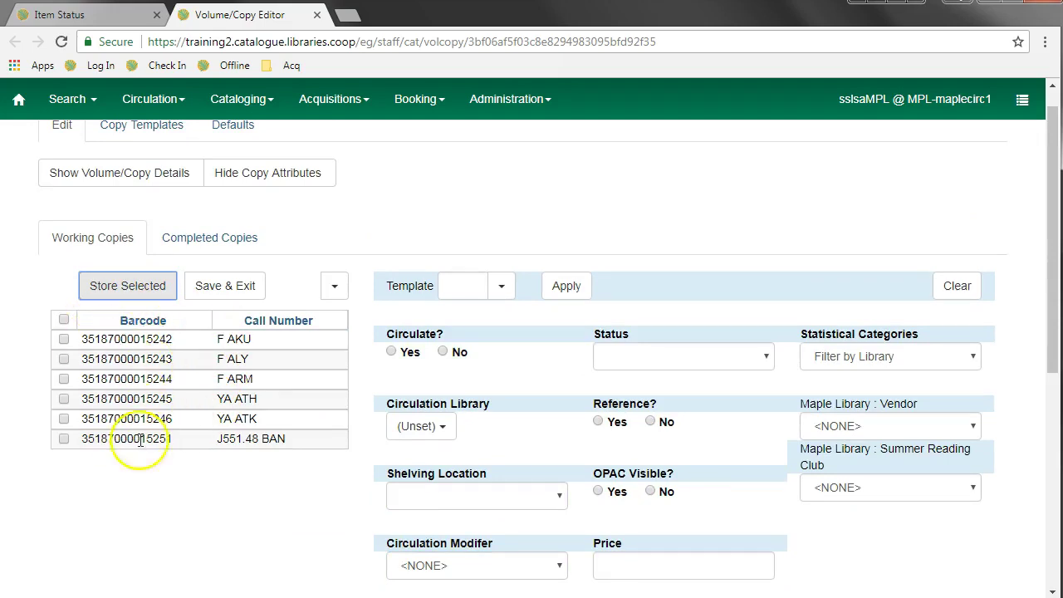
pyautogui.click(63, 340)
pyautogui.click(64, 359)
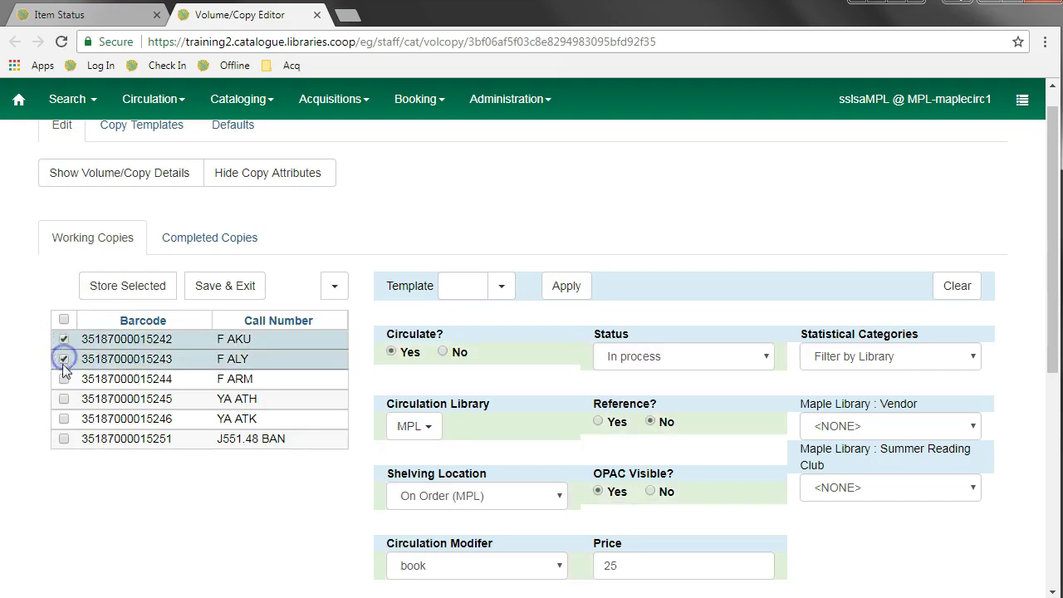
pyautogui.click(64, 380)
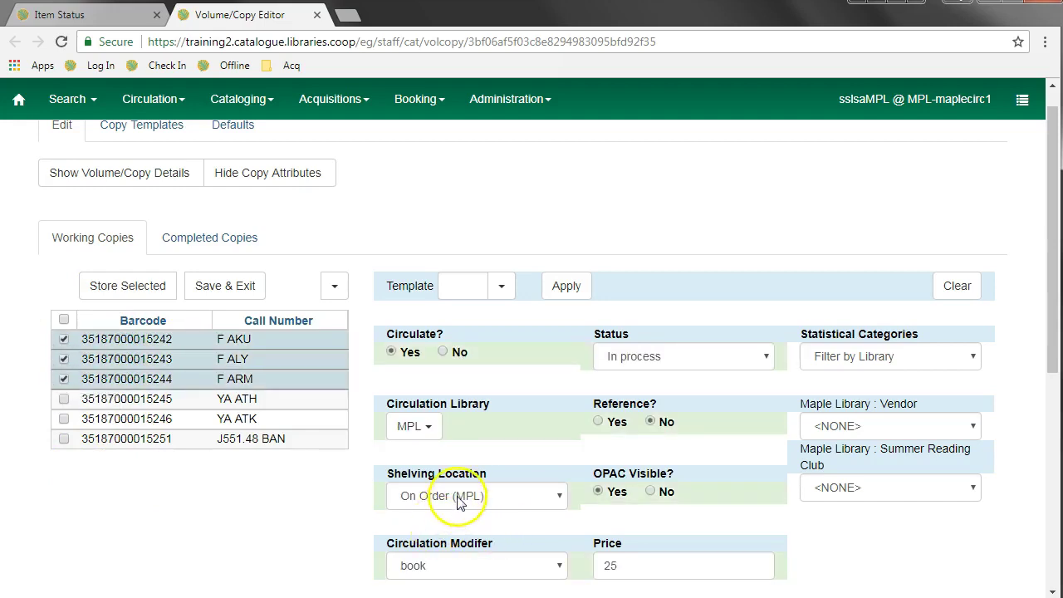
# Give the three F copies Adult Fiction (MPL) shelving and store them
pyautogui.click(425, 501)
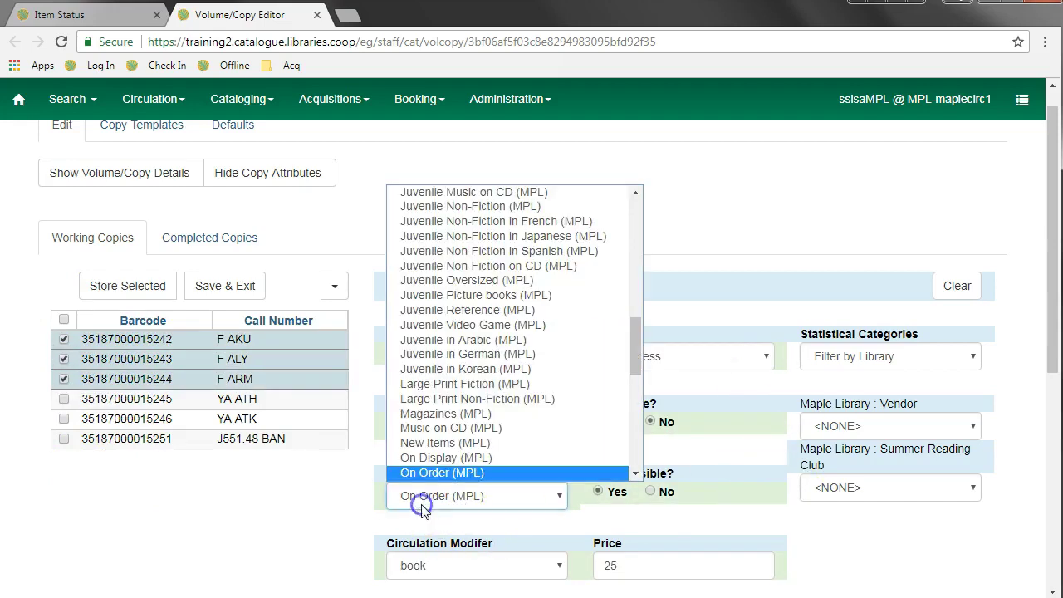
pyautogui.moveTo(635, 348); pyautogui.dragTo(636, 208)
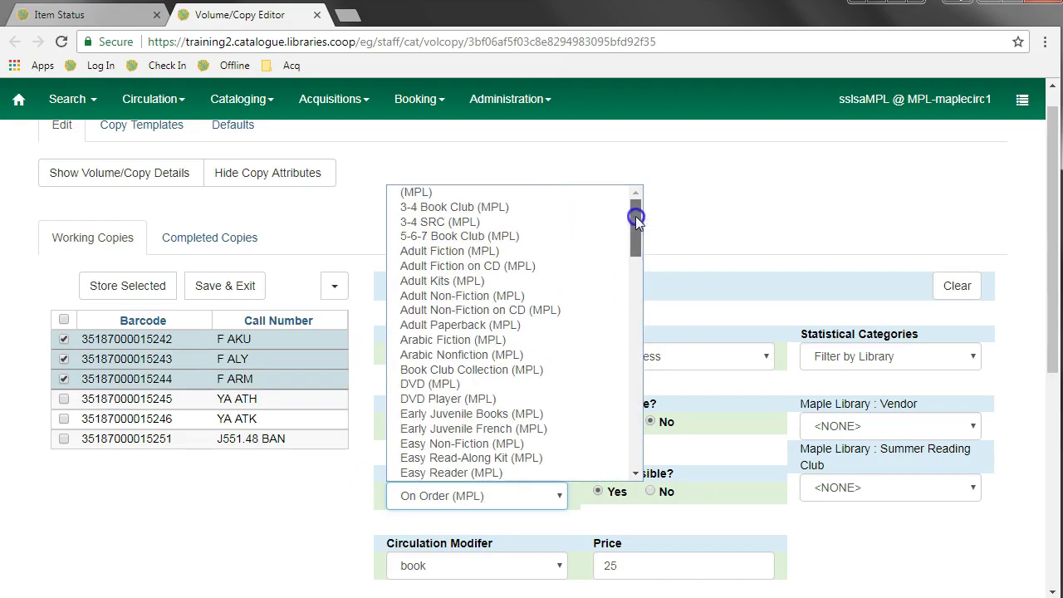
pyautogui.click(471, 251)
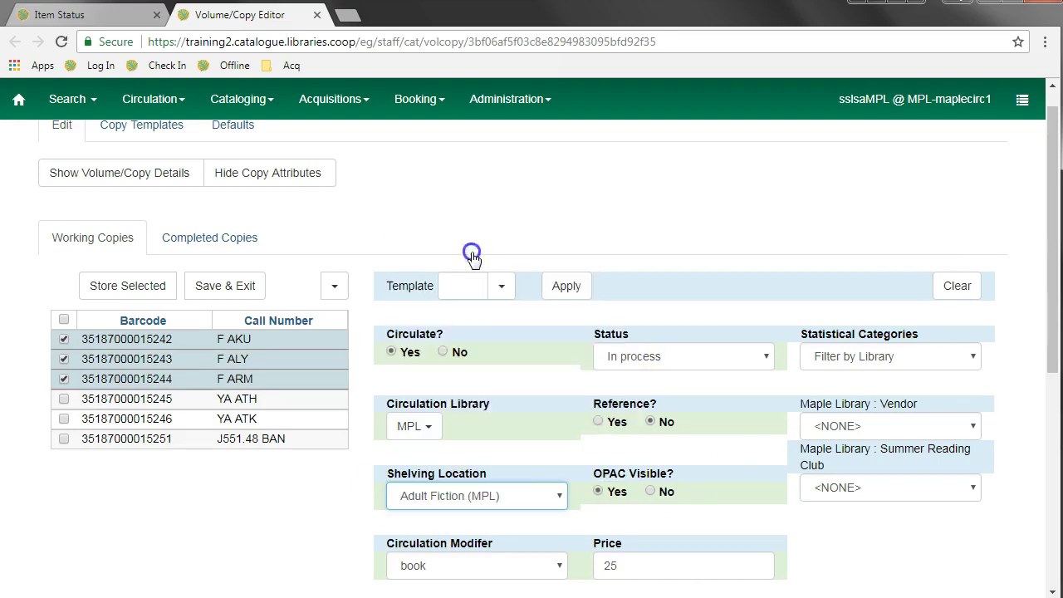
pyautogui.scroll(-1, 894, 473)
pyautogui.scroll(-1, 894, 474)
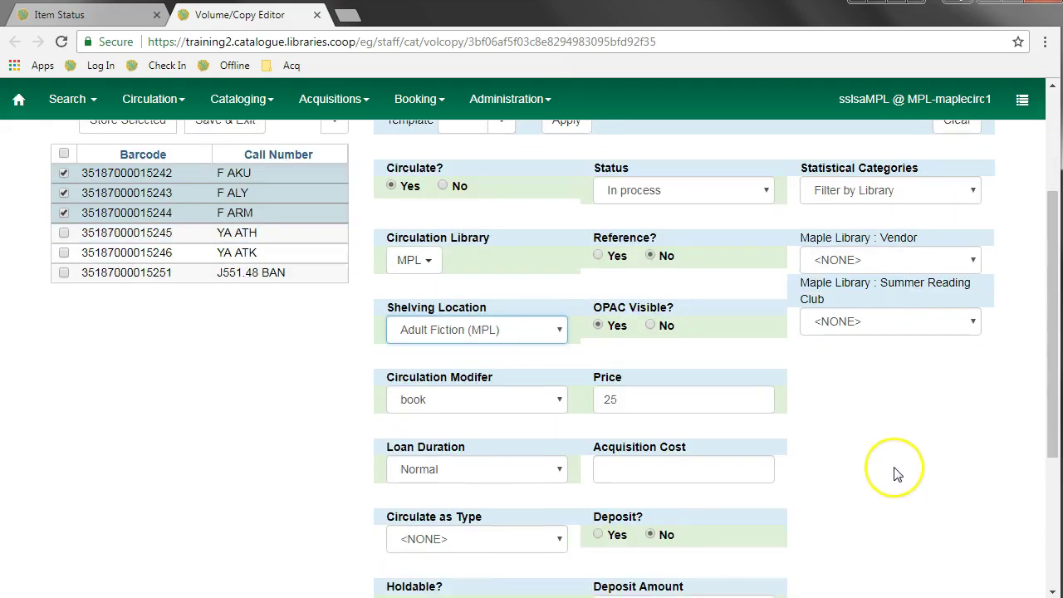
pyautogui.scroll(1, 895, 473)
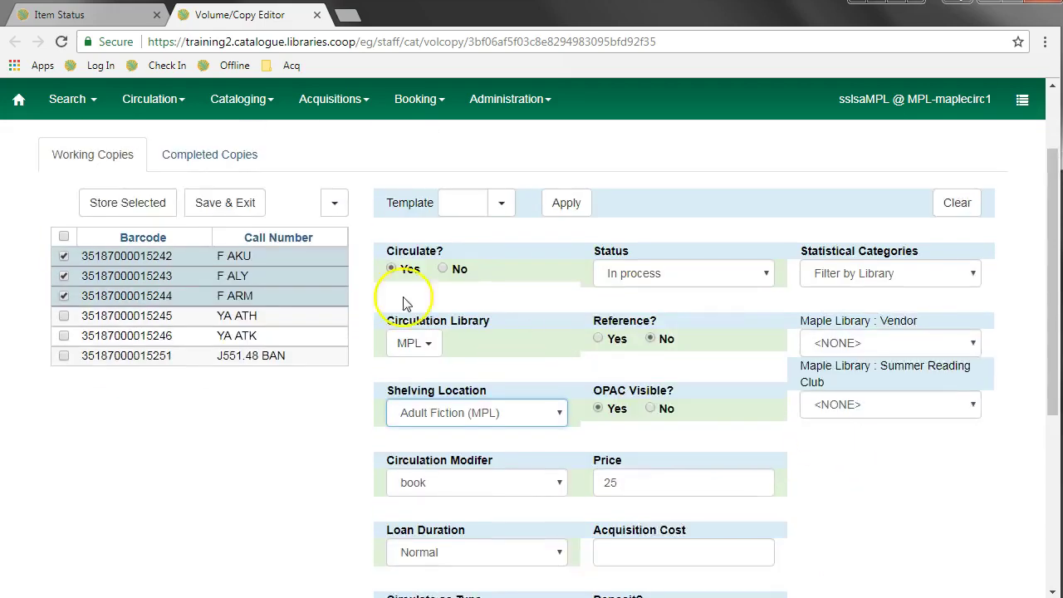
pyautogui.click(123, 201)
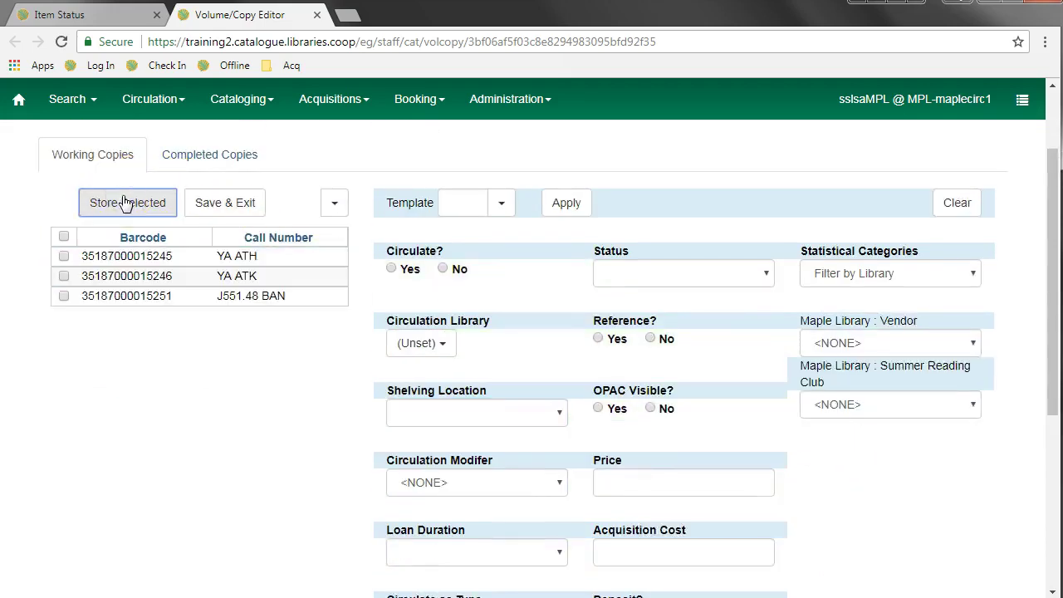
# Select copy J551.48 BAN and set its shelving to Juvenile Non-Fiction (MPL)
pyautogui.click(64, 299)
pyautogui.click(476, 411)
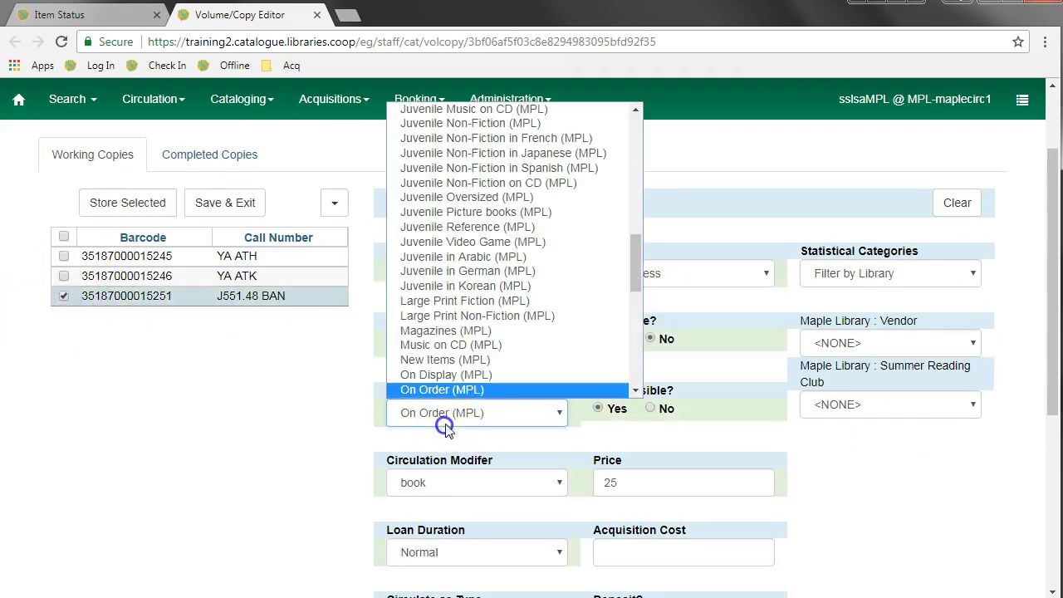
pyautogui.scroll(3, 514, 266)
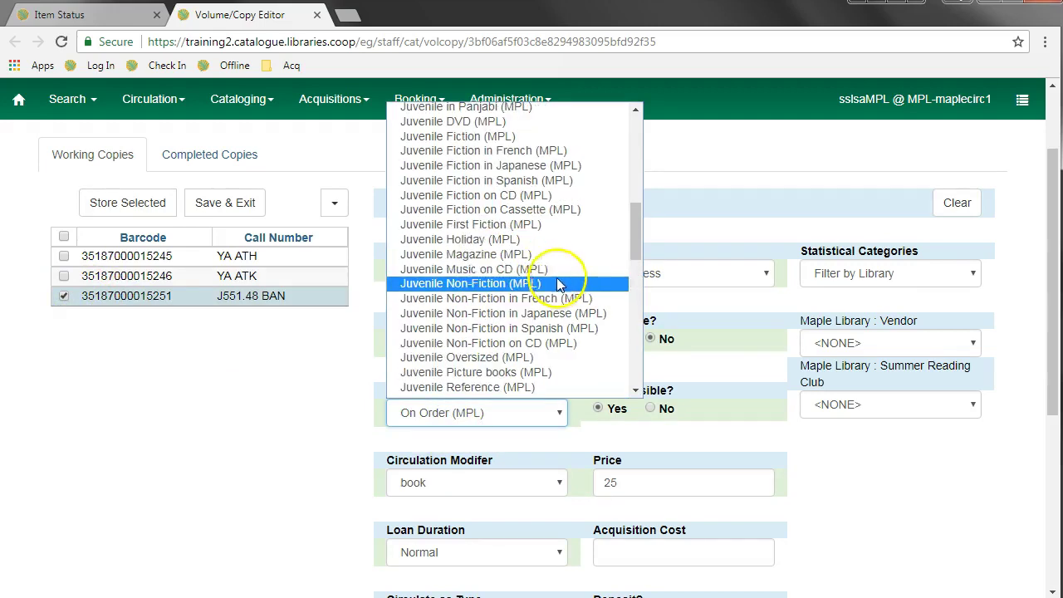
pyautogui.click(496, 293)
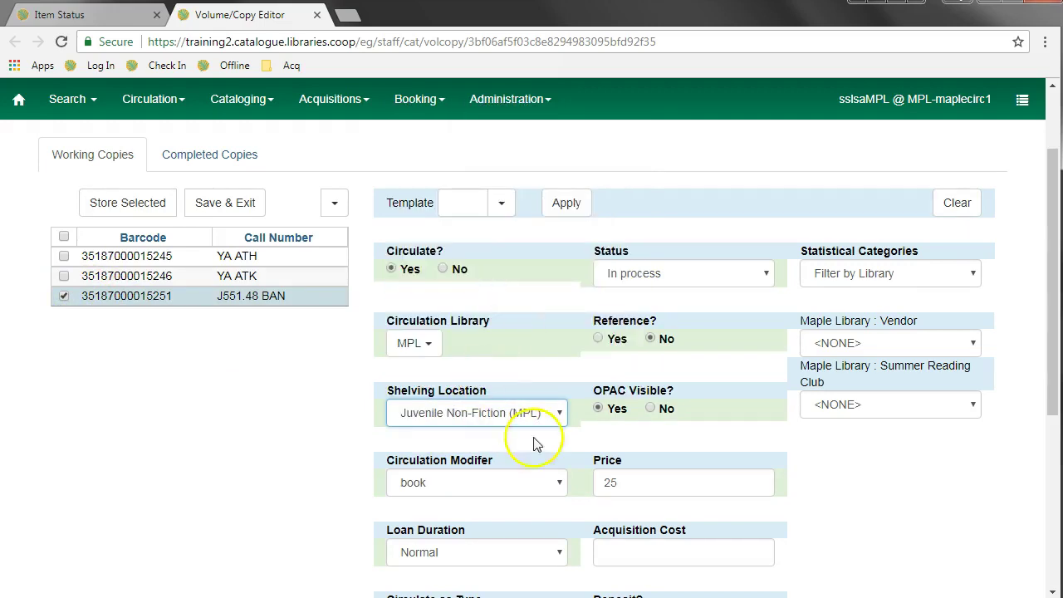
pyautogui.scroll(-1, 897, 517)
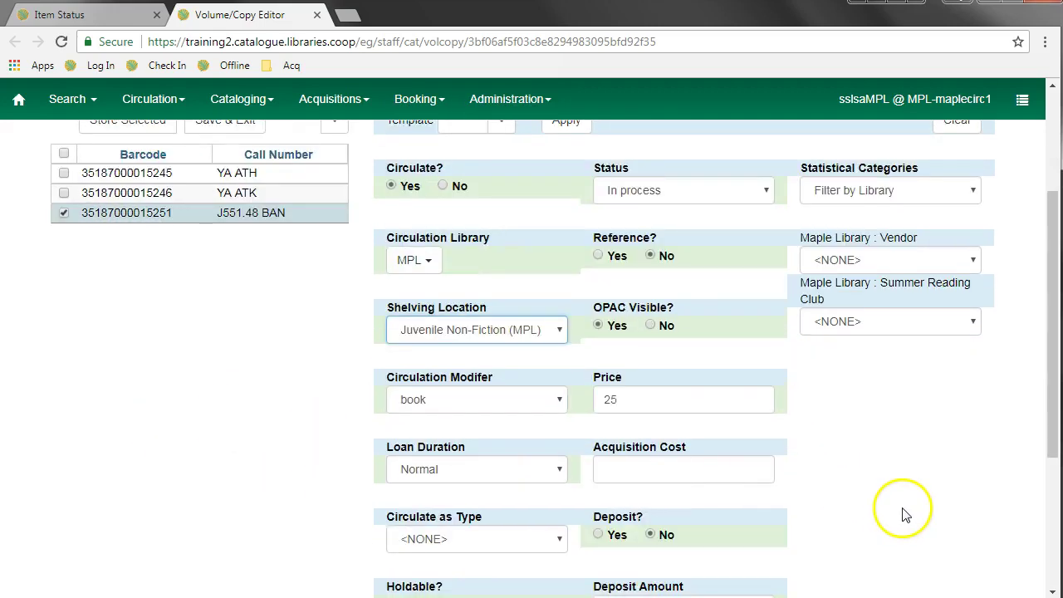
pyautogui.scroll(-1, 904, 510)
pyautogui.scroll(2, 335, 344)
# Set its circulation modifier to juvenile-collection and store the copy
pyautogui.click(470, 481)
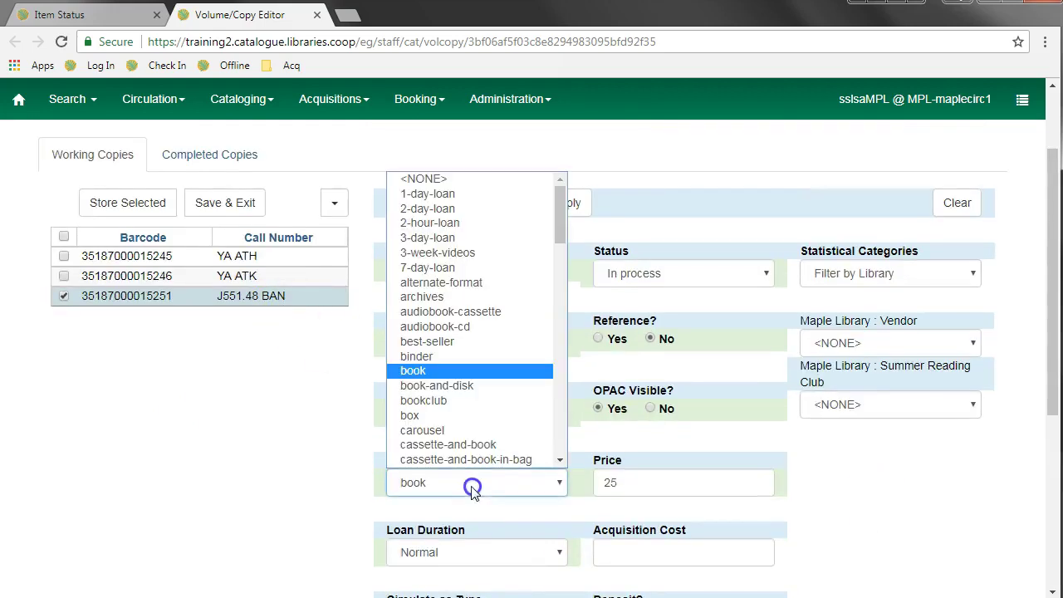
pyautogui.scroll(-3, 494, 349)
pyautogui.scroll(-2, 473, 357)
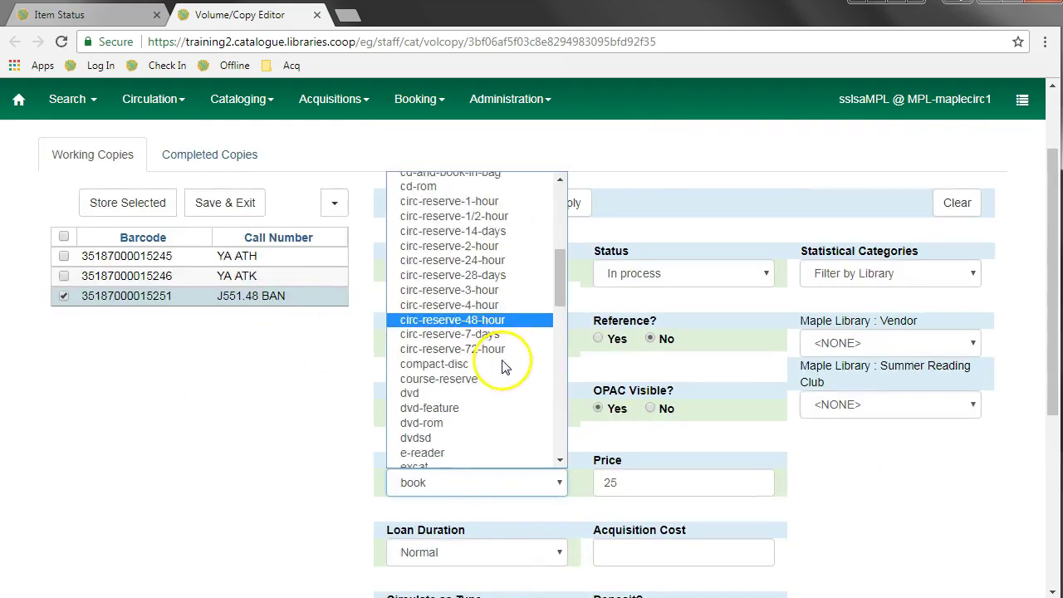
pyautogui.scroll(-2, 482, 390)
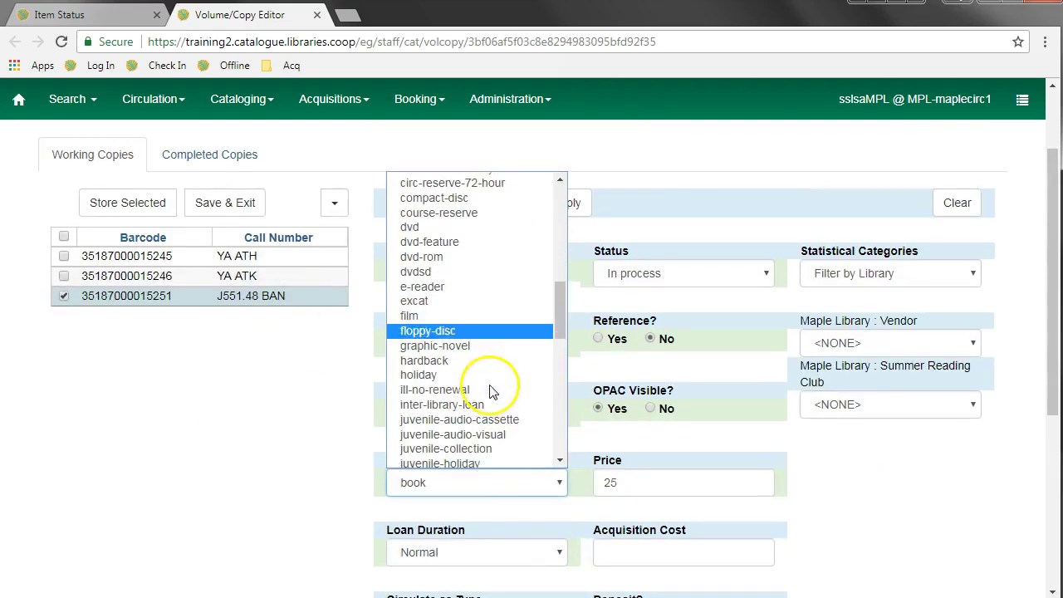
pyautogui.click(485, 449)
pyautogui.click(129, 209)
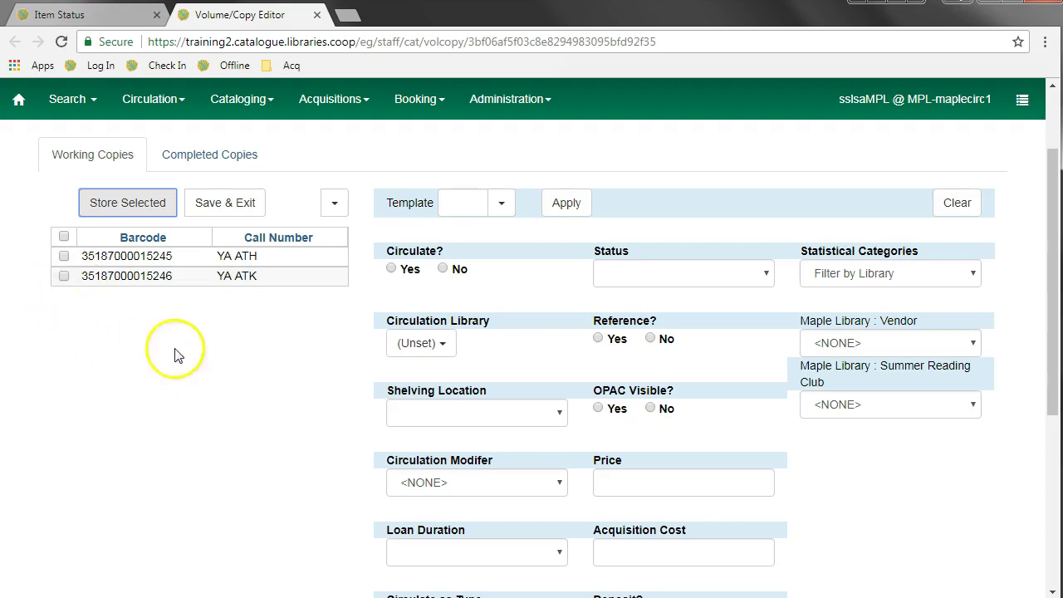
# Select both remaining YA copies, give them Young Adult Fiction (MPL) shelving, and store them
pyautogui.click(64, 237)
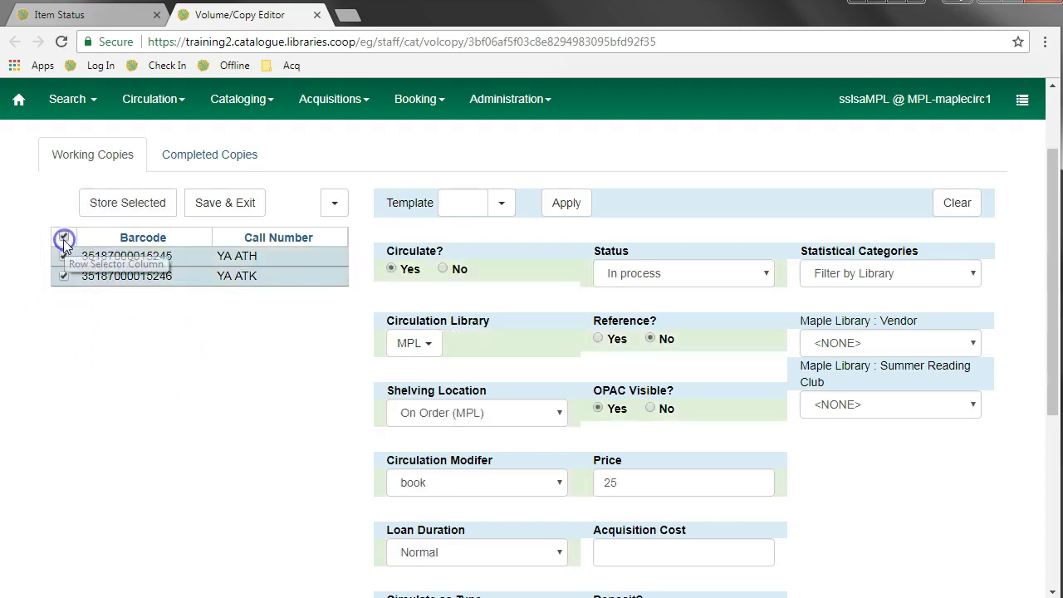
pyautogui.click(469, 415)
pyautogui.moveTo(635, 282); pyautogui.dragTo(624, 368)
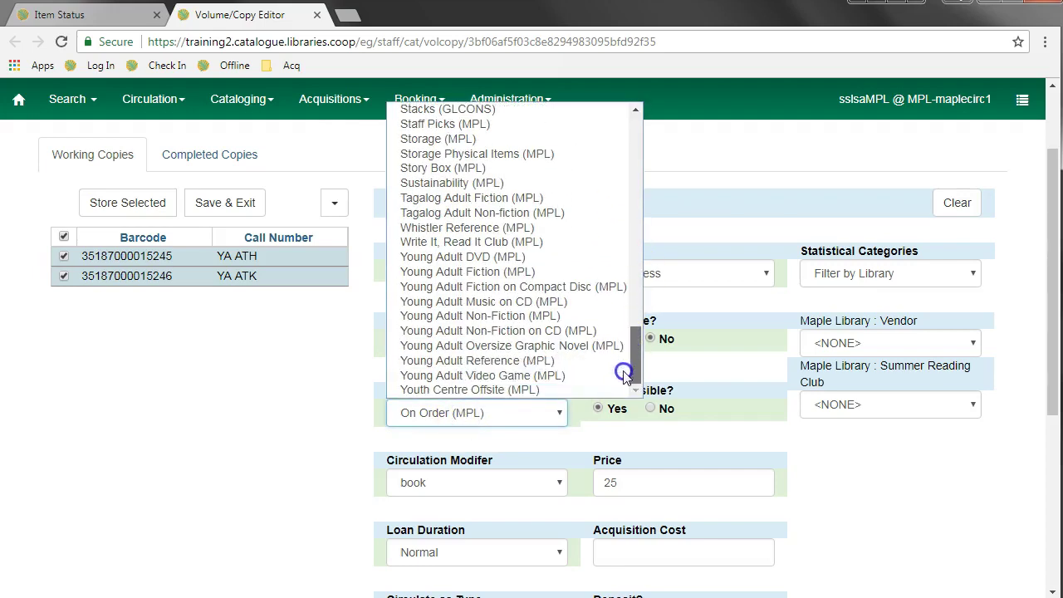
pyautogui.click(468, 271)
pyautogui.scroll(-1, 843, 547)
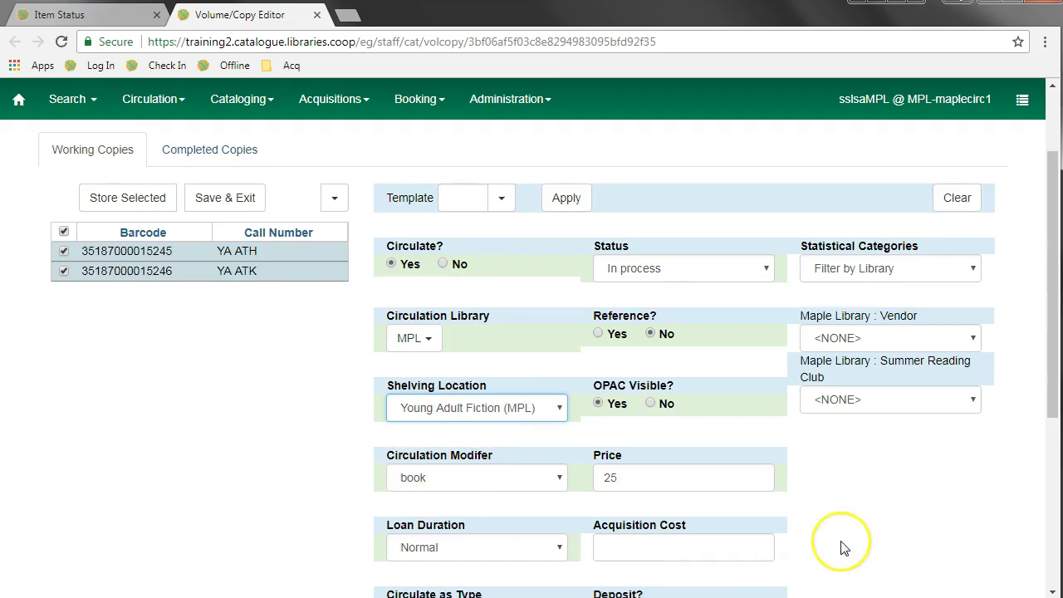
pyautogui.scroll(-2, 843, 547)
pyautogui.scroll(4, 830, 544)
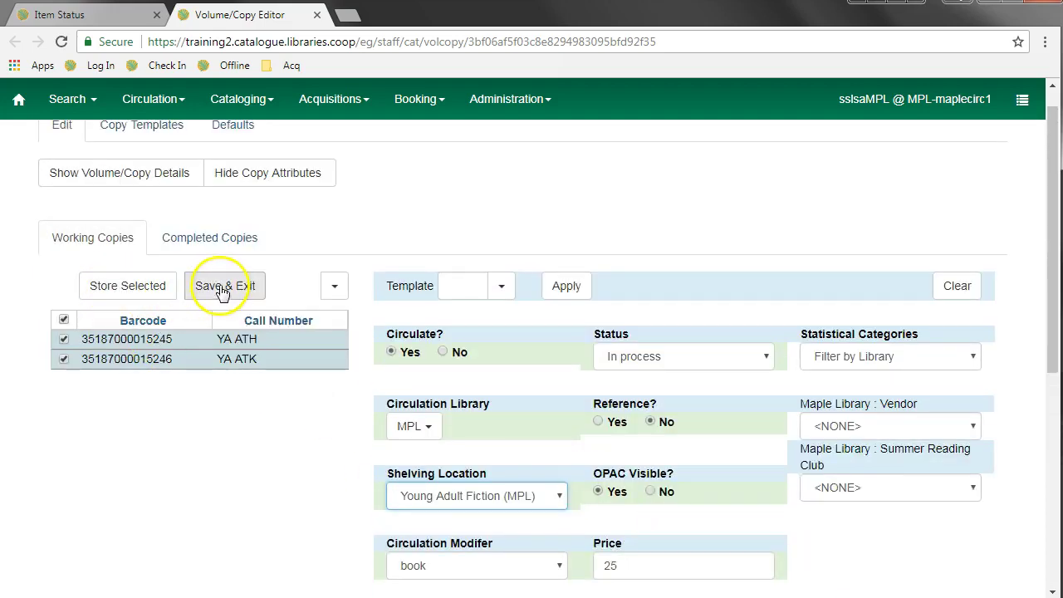
pyautogui.click(126, 292)
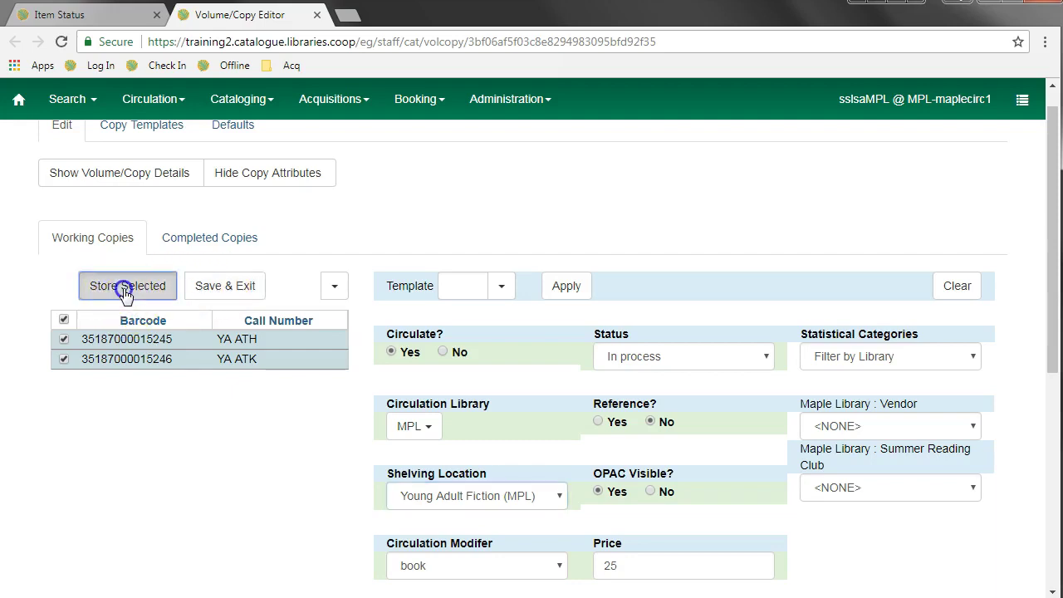
# Save all 11 completed copies with Save & Exit from the Completed Copies tab
pyautogui.click(189, 244)
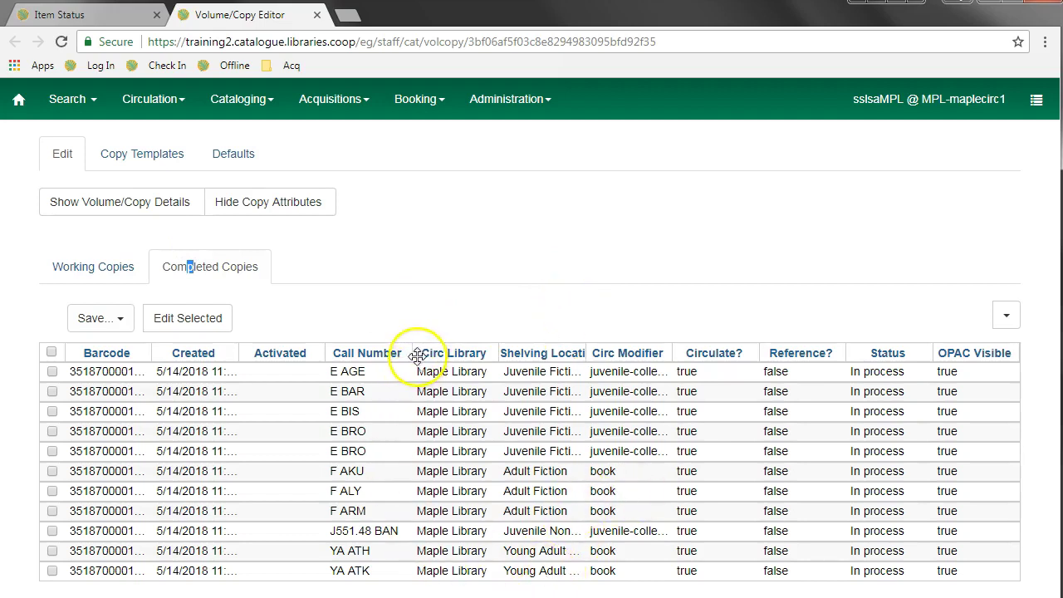
pyautogui.click(116, 322)
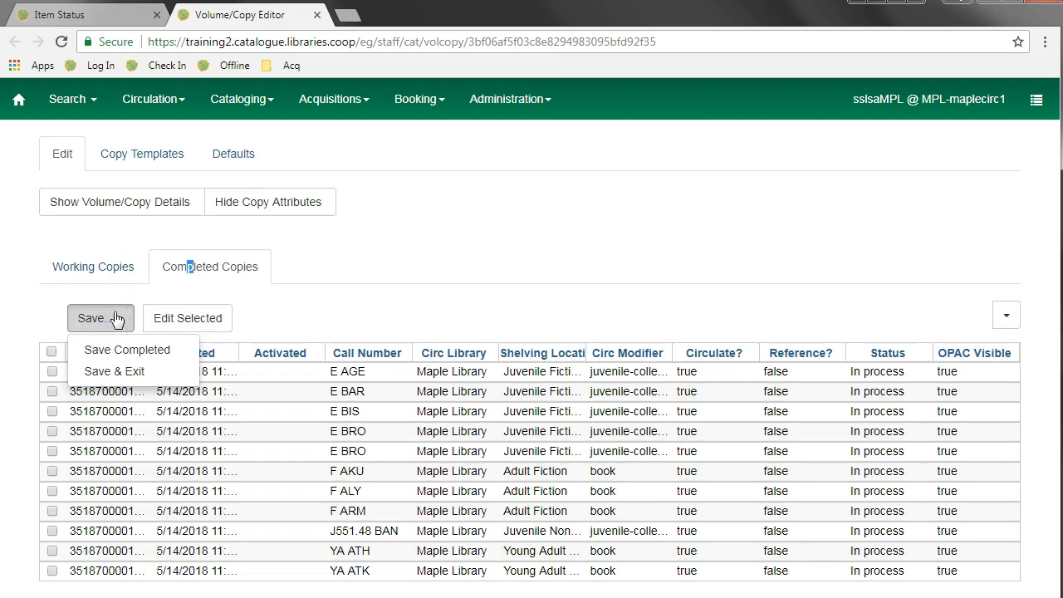
pyautogui.click(106, 371)
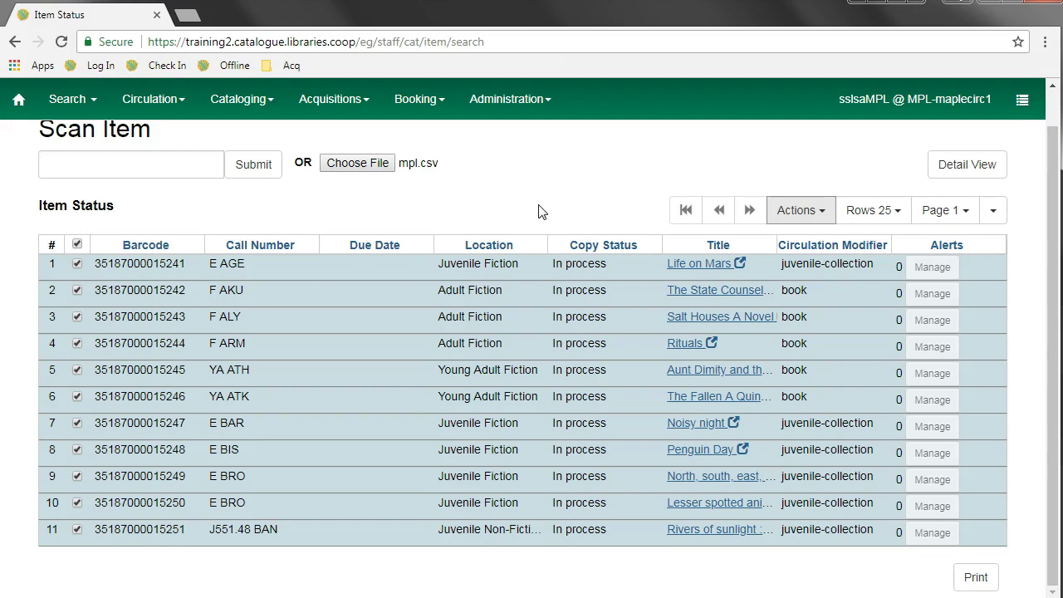
# Add the checked items to a new copy bucket named junehotitems via Add Items to Bucket
pyautogui.click(814, 216)
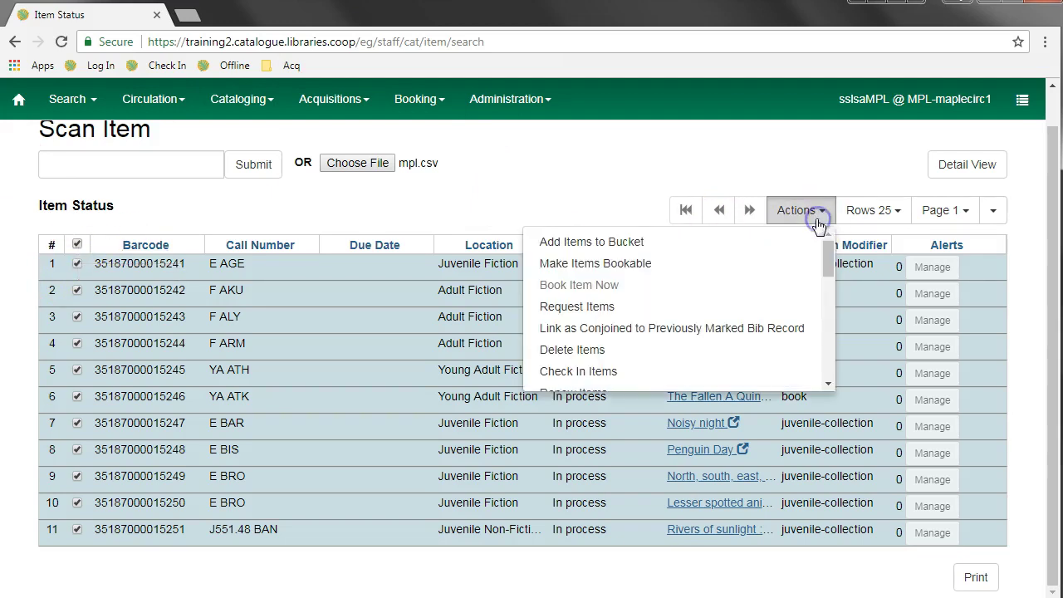
pyautogui.click(600, 242)
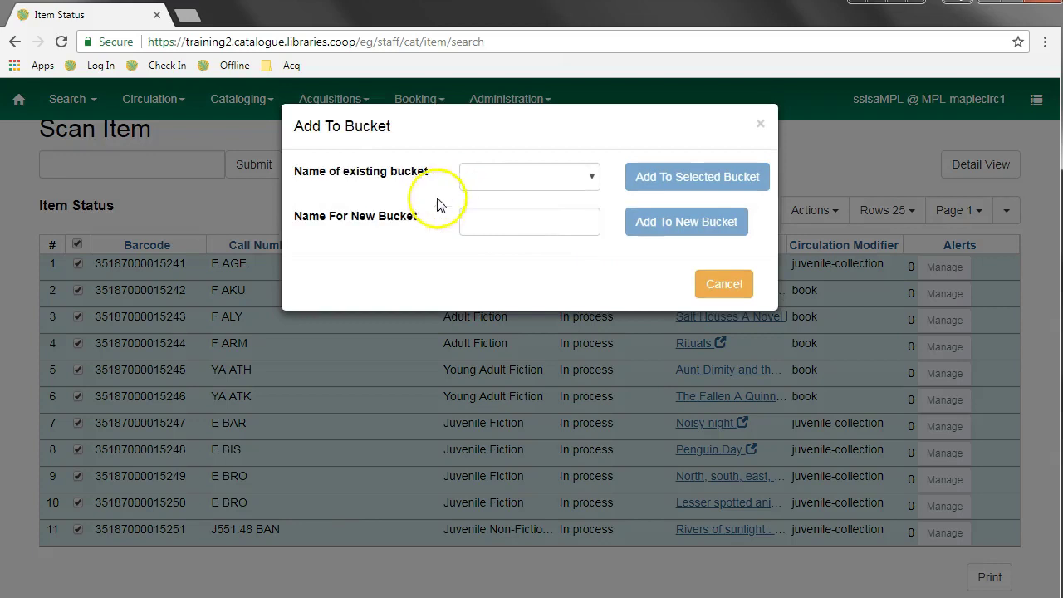
pyautogui.click(481, 180)
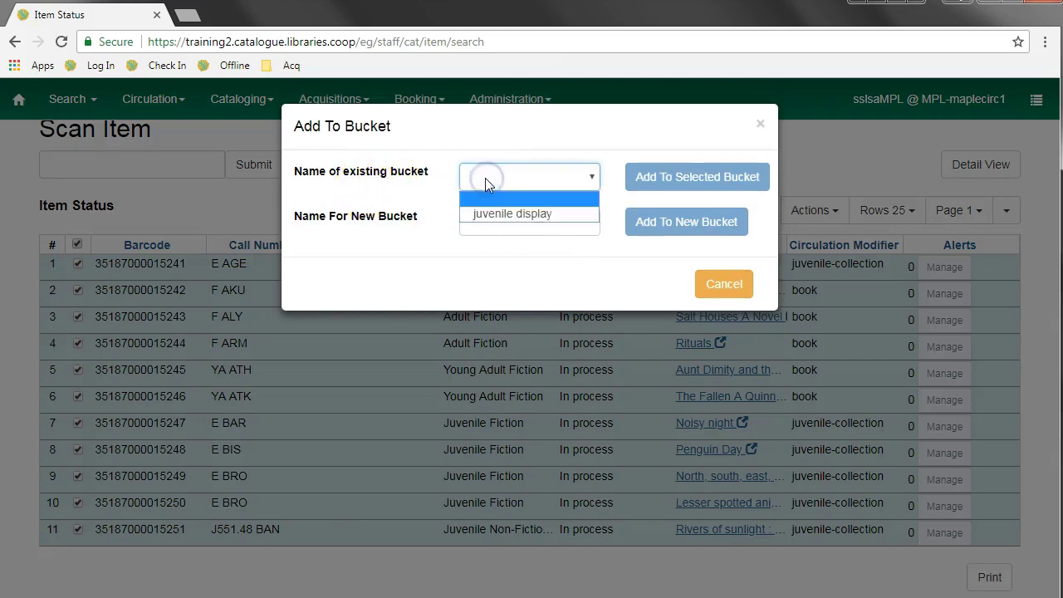
pyautogui.click(485, 178)
pyautogui.click(510, 223)
pyautogui.write('junehotlitems')
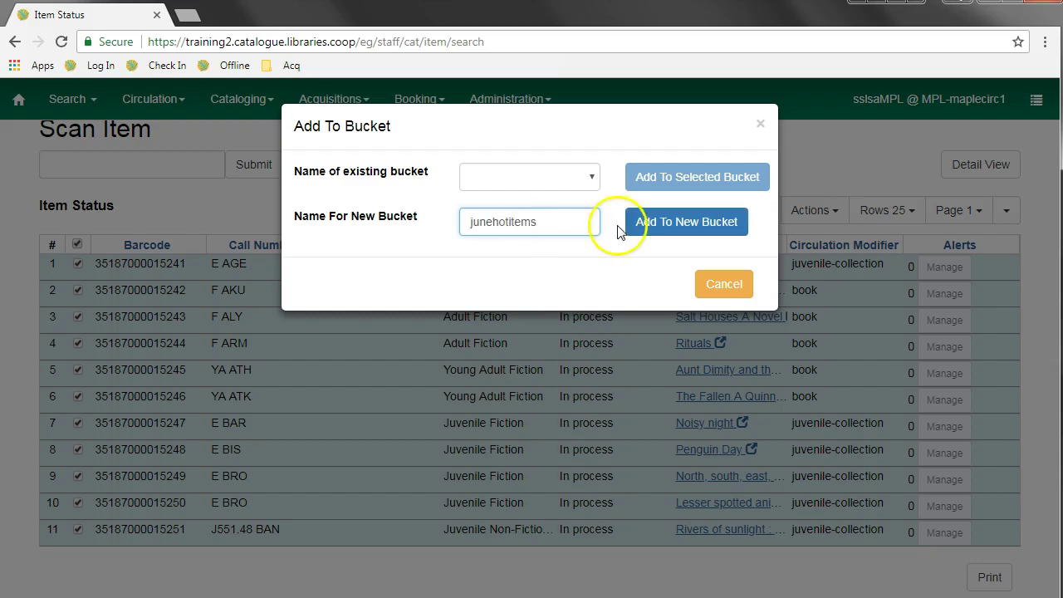
pyautogui.click(634, 229)
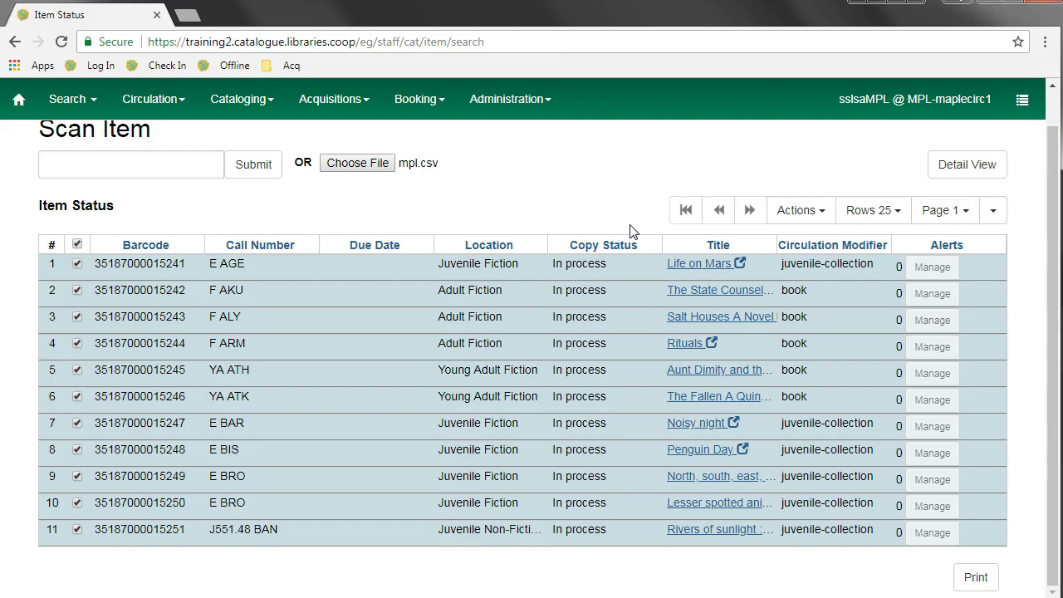
# Load the junehotitems bucket in Cataloging > Copy Buckets
pyautogui.scroll(1, 415, 200)
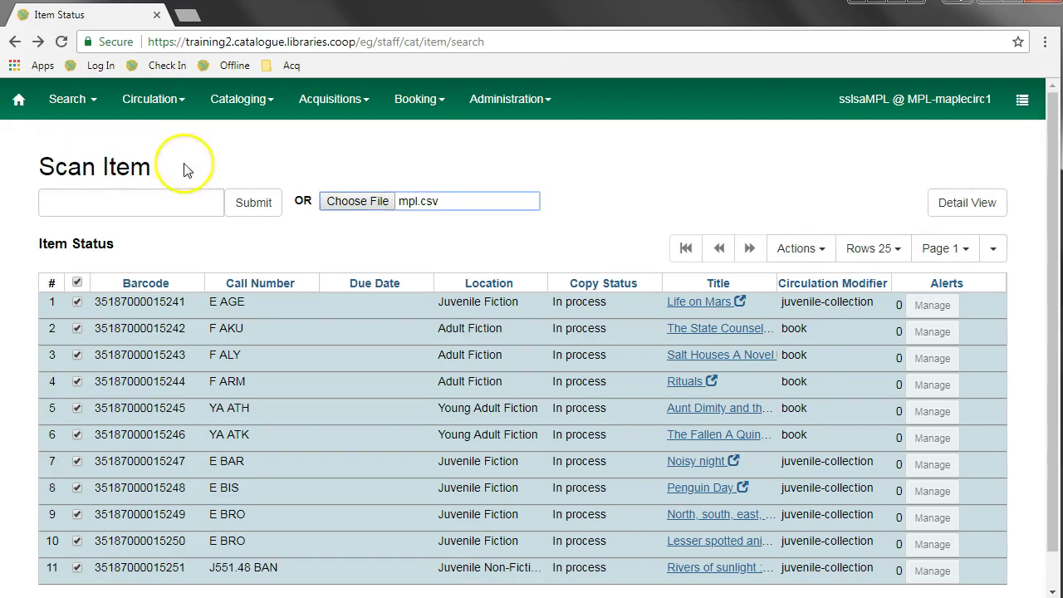
pyautogui.click(240, 112)
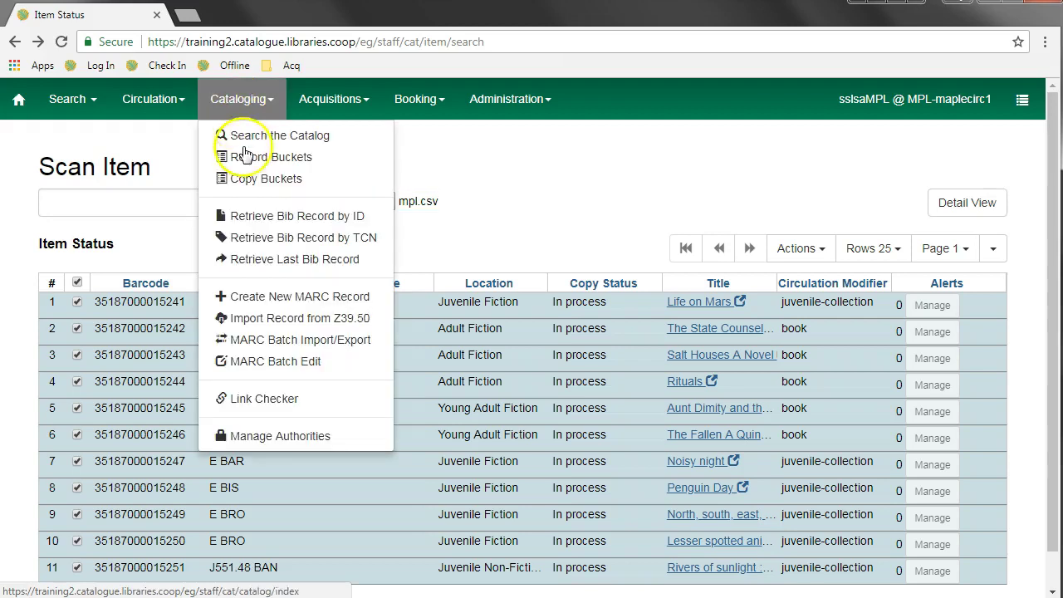
pyautogui.click(250, 179)
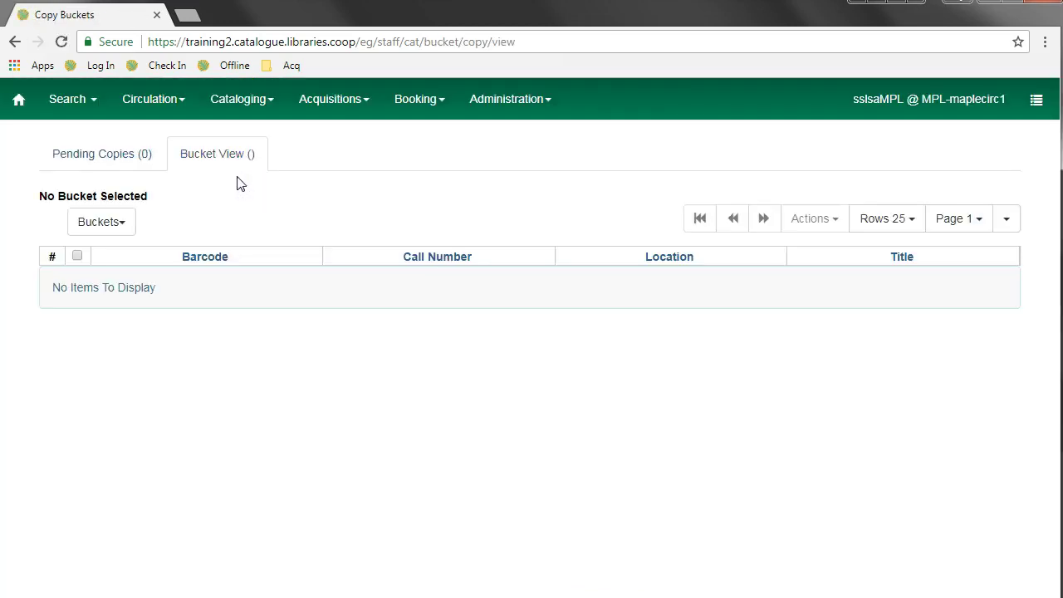
pyautogui.click(113, 221)
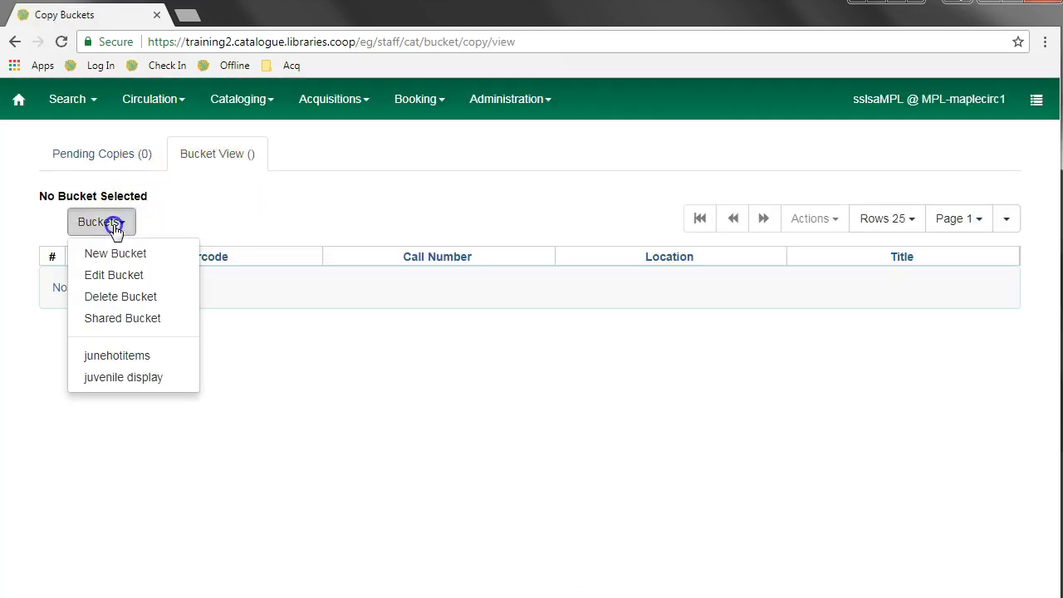
pyautogui.click(129, 364)
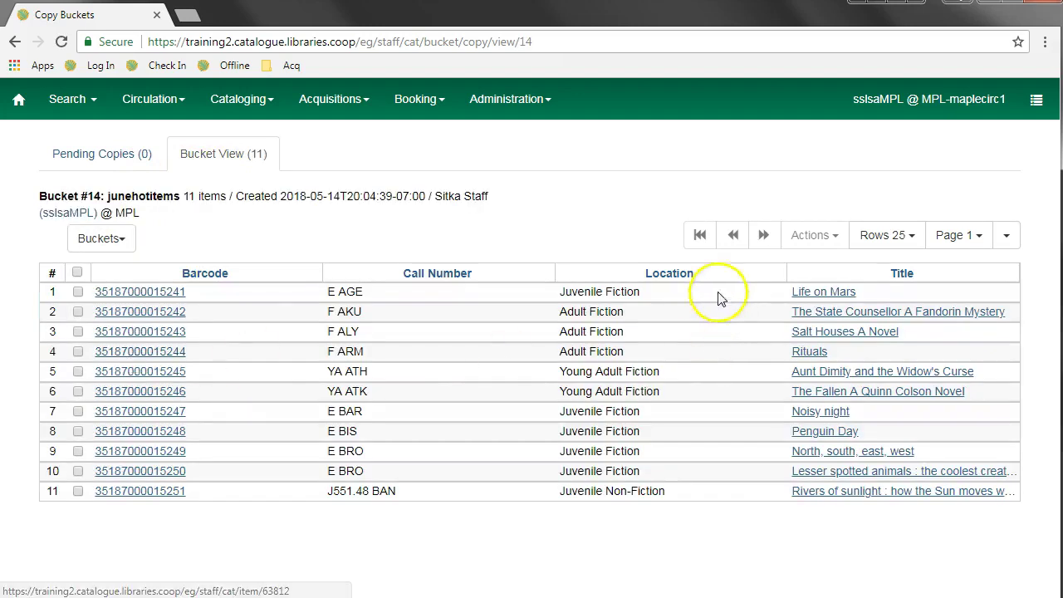
# Select all eleven bucket copies and choose Actions > Edit Selected Copies
pyautogui.click(76, 273)
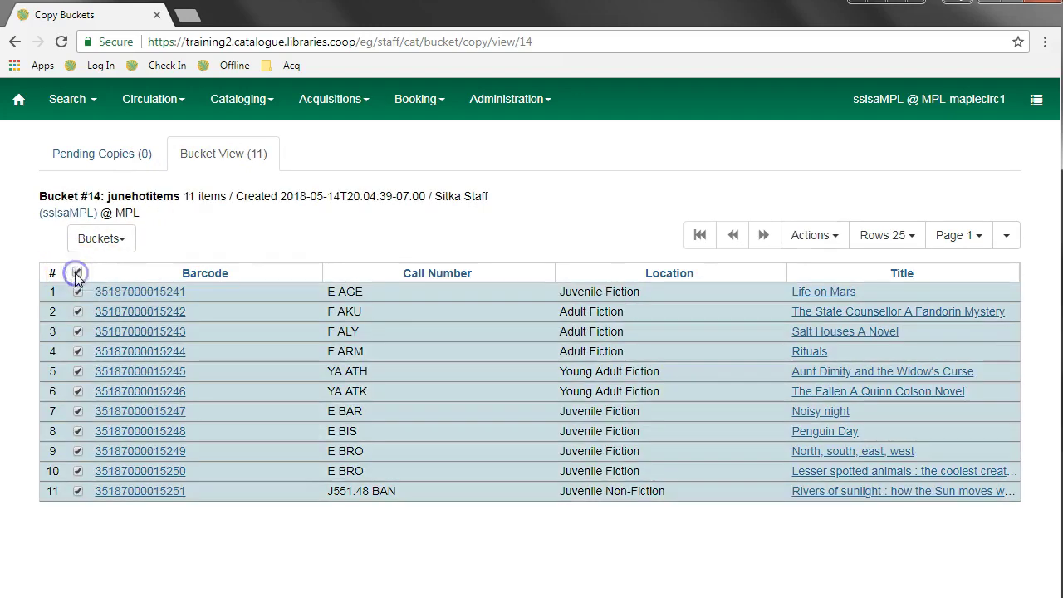
pyautogui.click(825, 243)
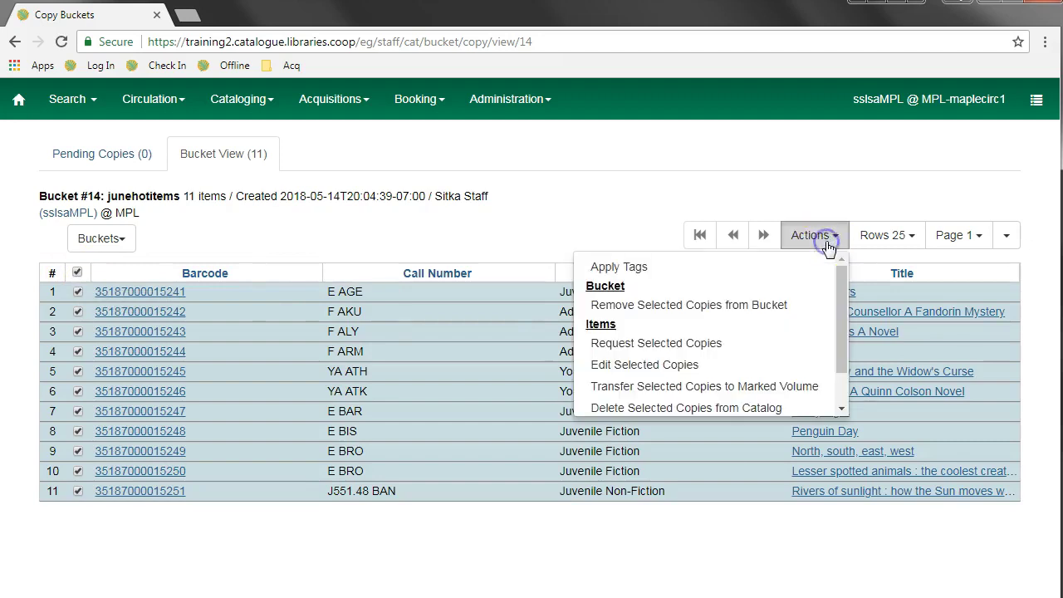
pyautogui.moveTo(839, 304); pyautogui.dragTo(857, 362)
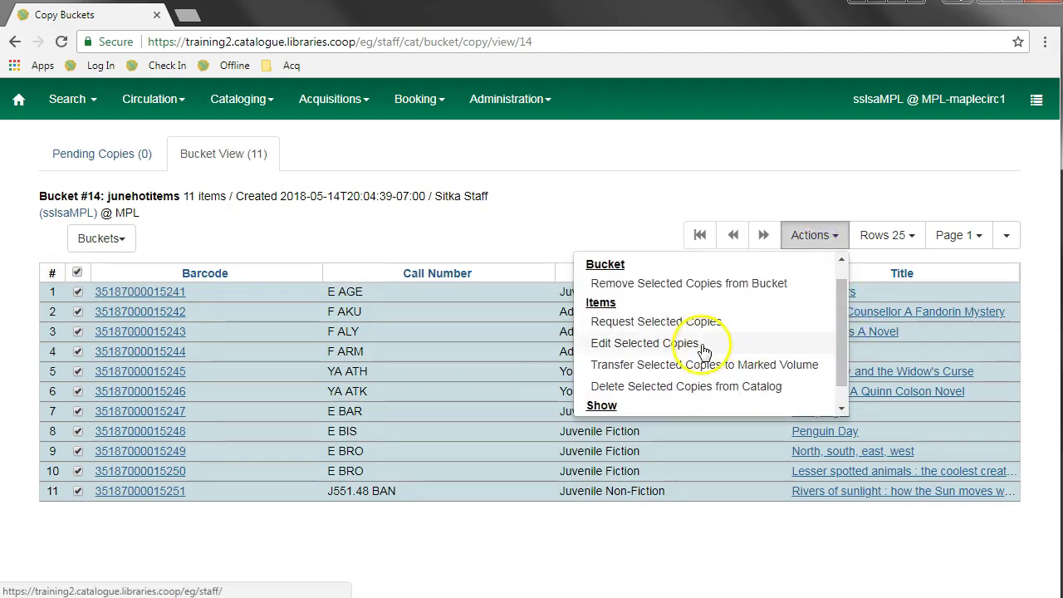
pyautogui.click(705, 350)
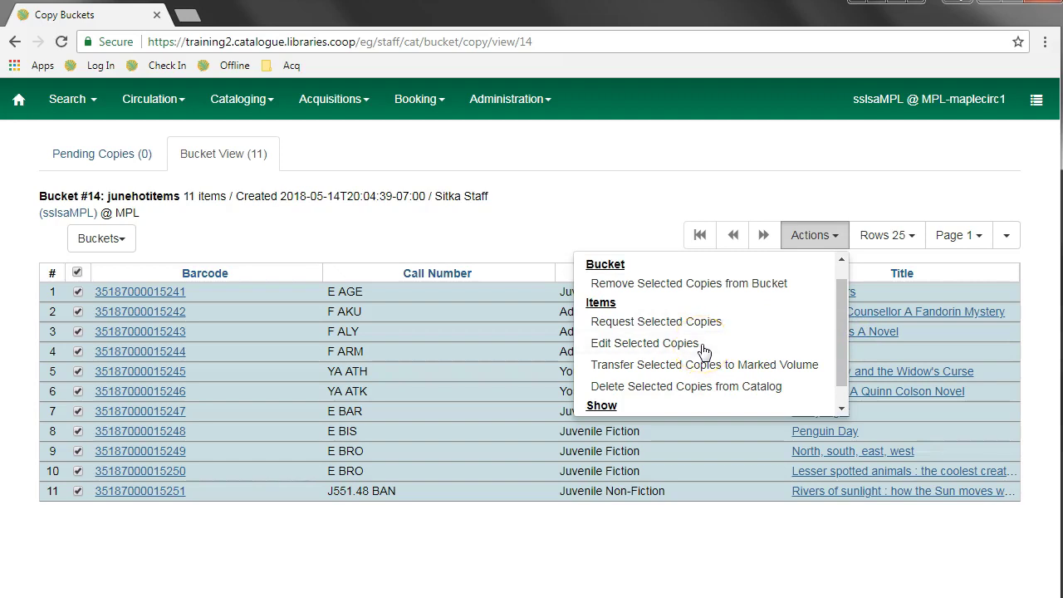